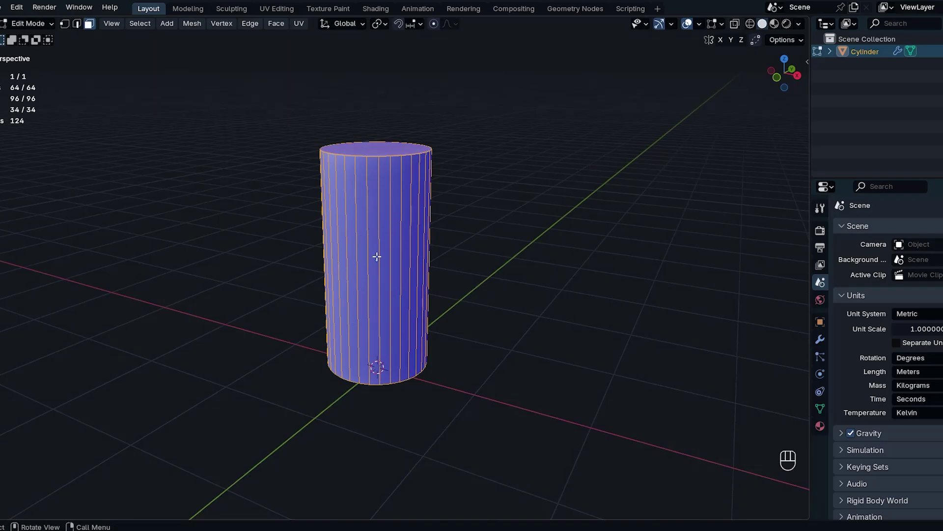
Add 22 evenly spaced horizontal loop cuts along the cylinder's height without sliding them
key(ctrl+r)
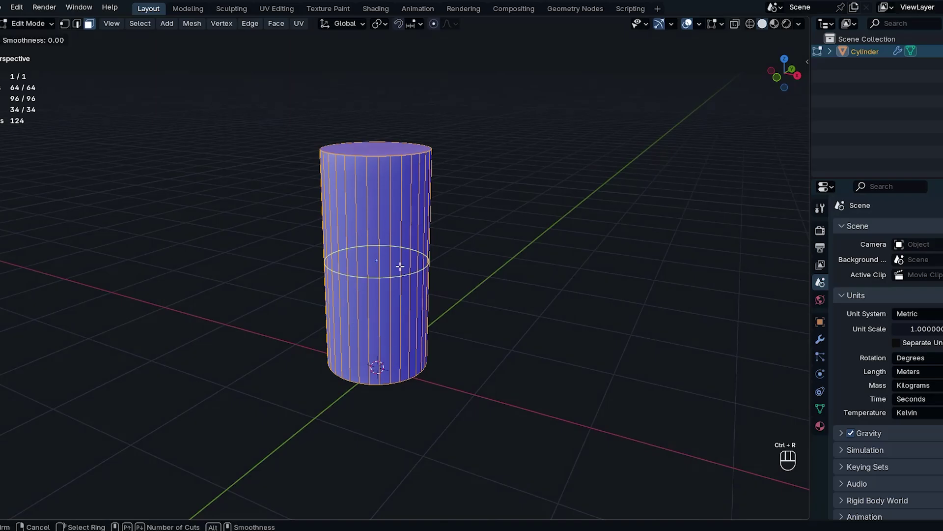
scroll(400, 267, up, 12)
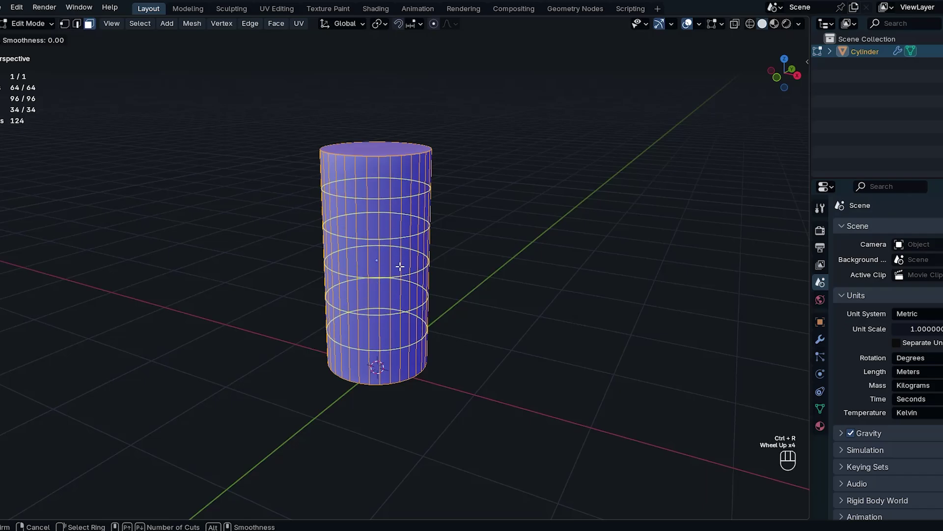
scroll(400, 267, up, 7)
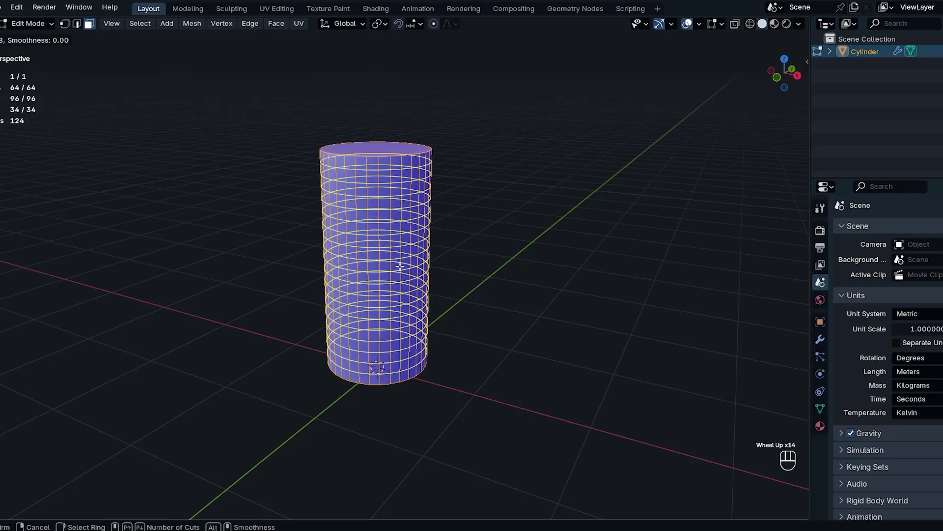
scroll(400, 266, up, 1)
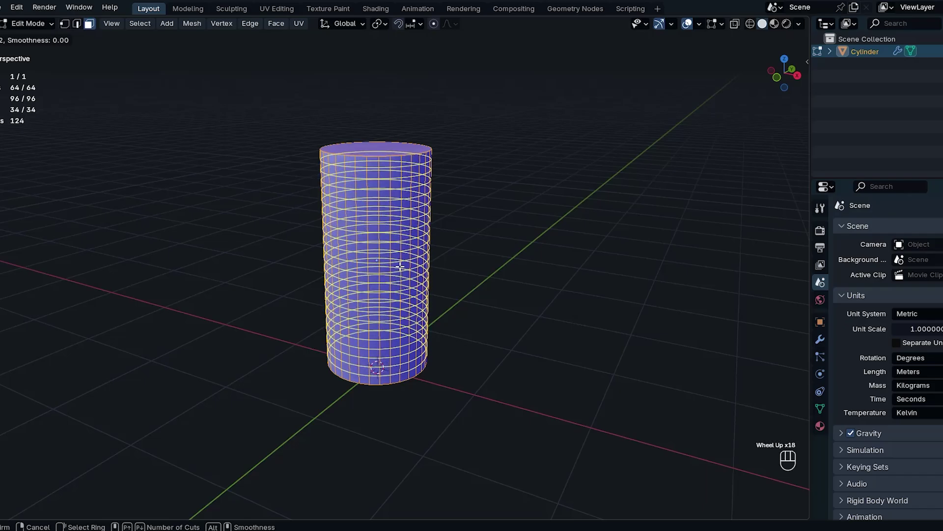
click(400, 266)
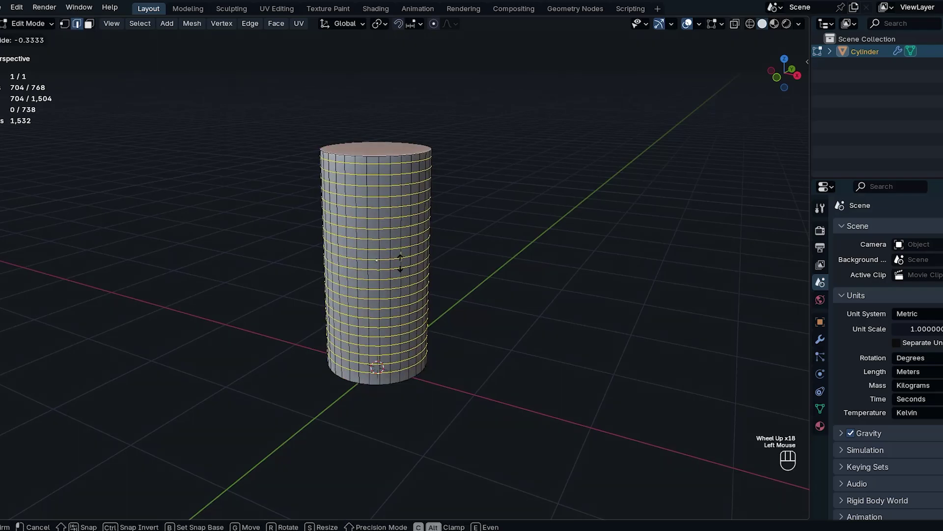
right_click(400, 267)
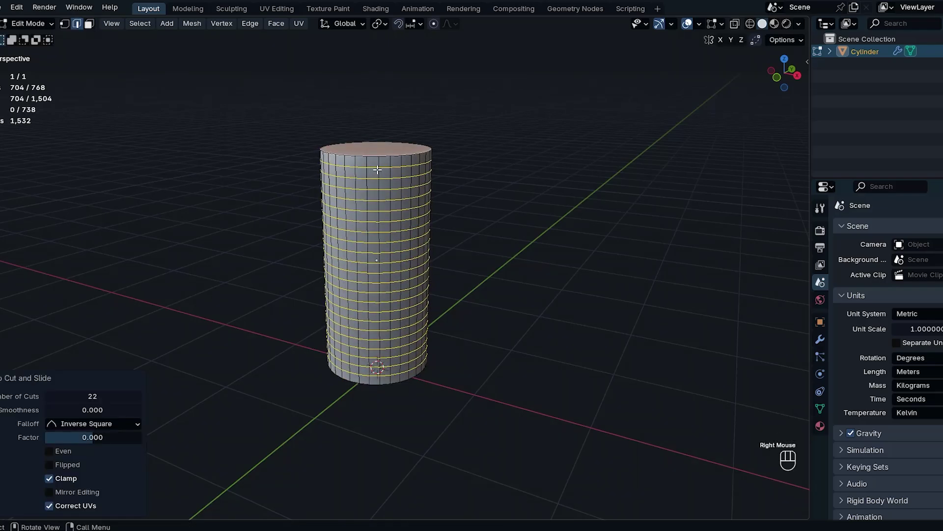
Separate the cylinder's top and bottom rows of side faces, together with both end caps, into a new object
key(ctrl+Tab)
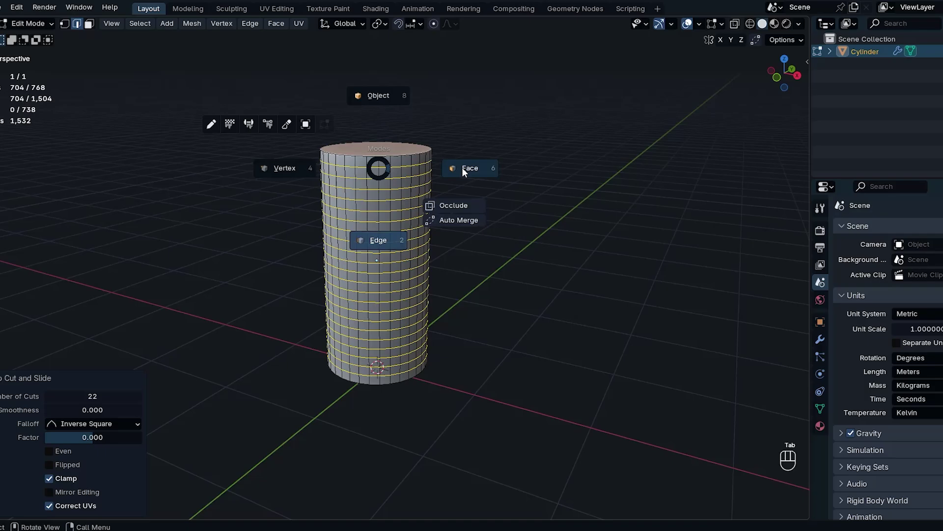
click(381, 161)
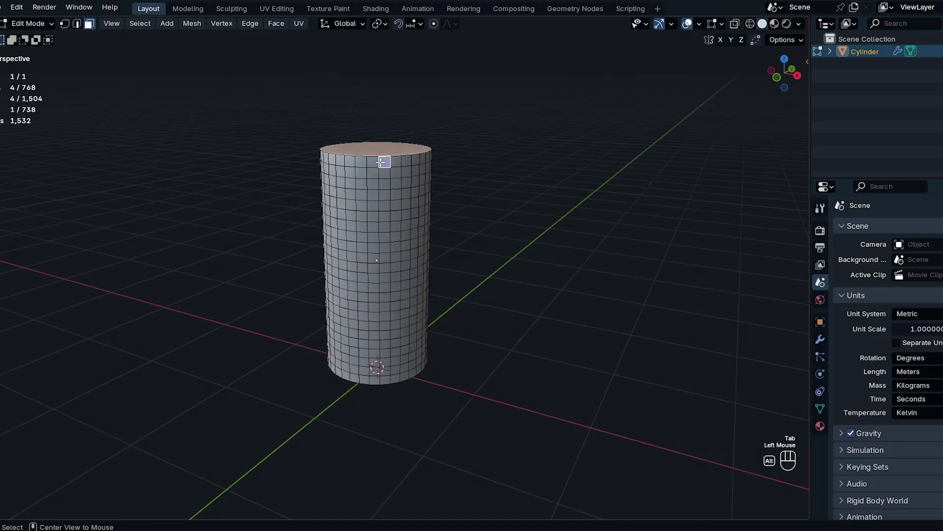
alt+click(381, 161)
shift+click(381, 181)
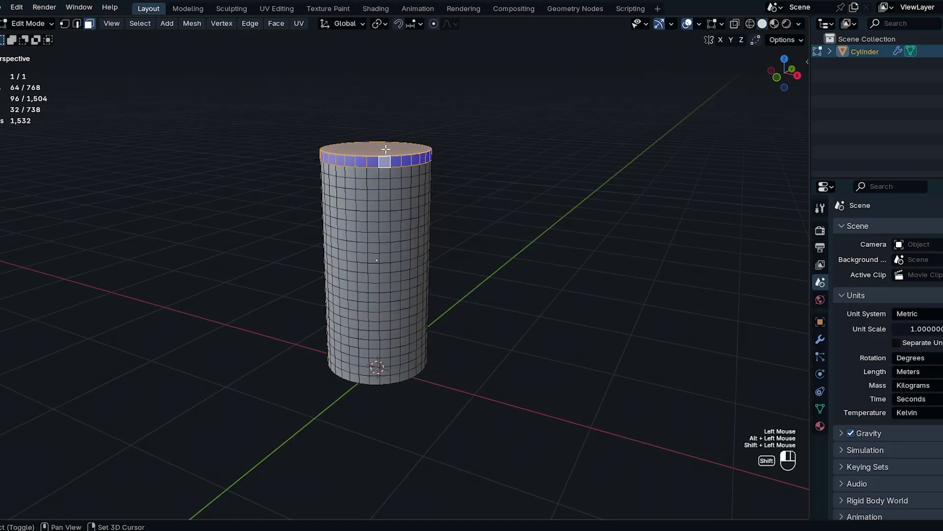
middle_drag(406, 228, 413, 333)
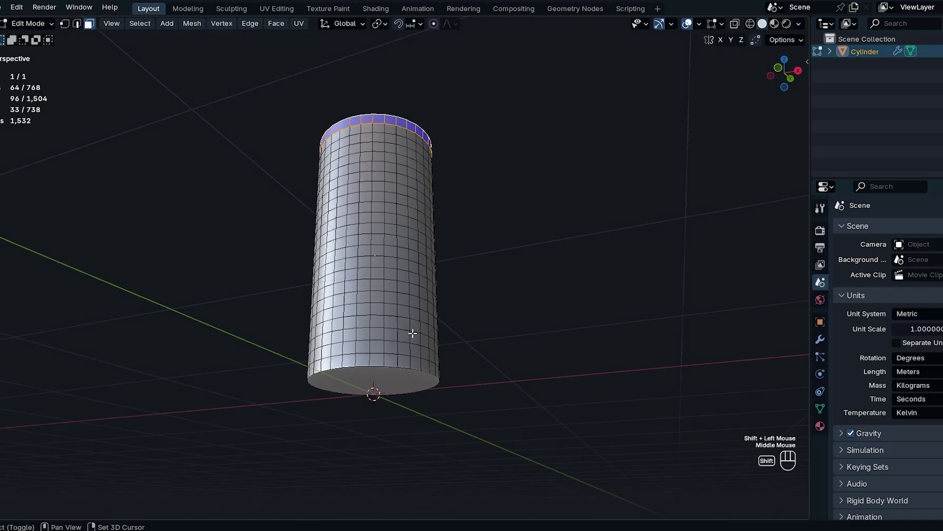
alt+shift+click(384, 363)
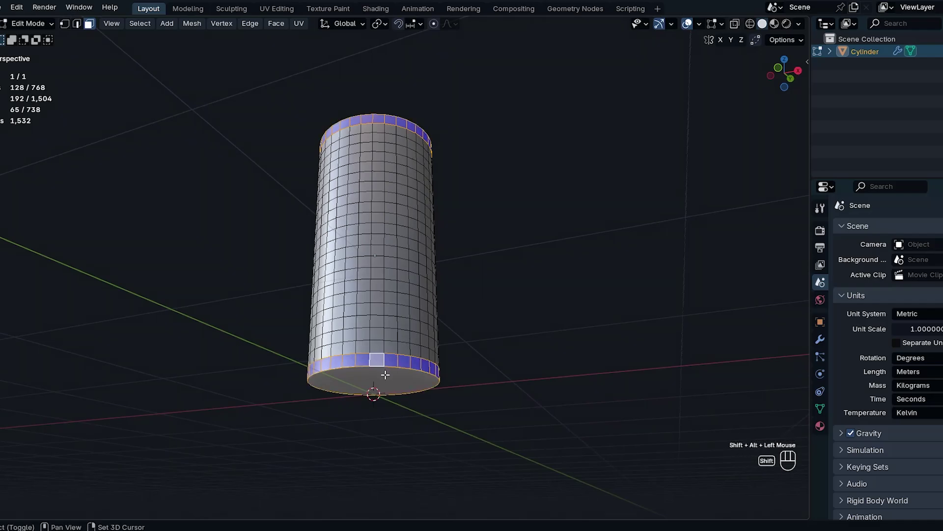
shift+click(373, 391)
middle_drag(411, 323, 413, 335)
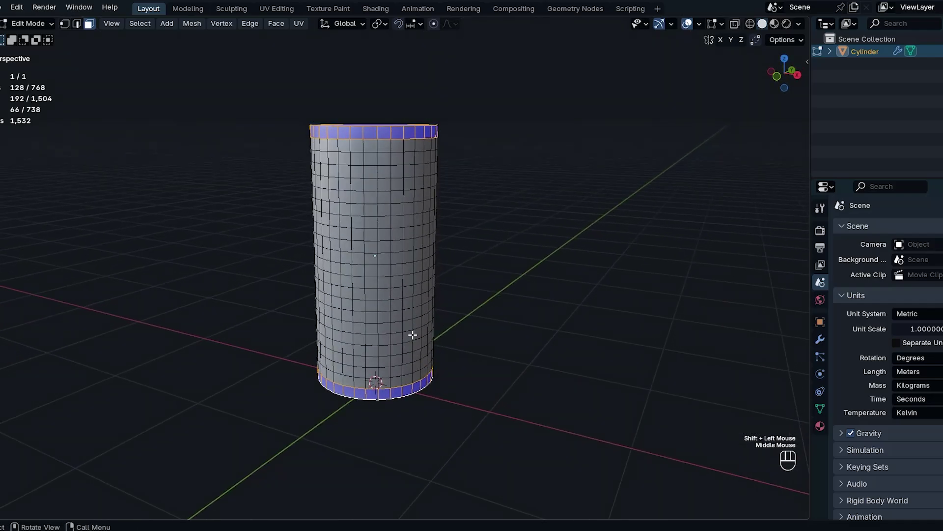
key(p)
click(412, 334)
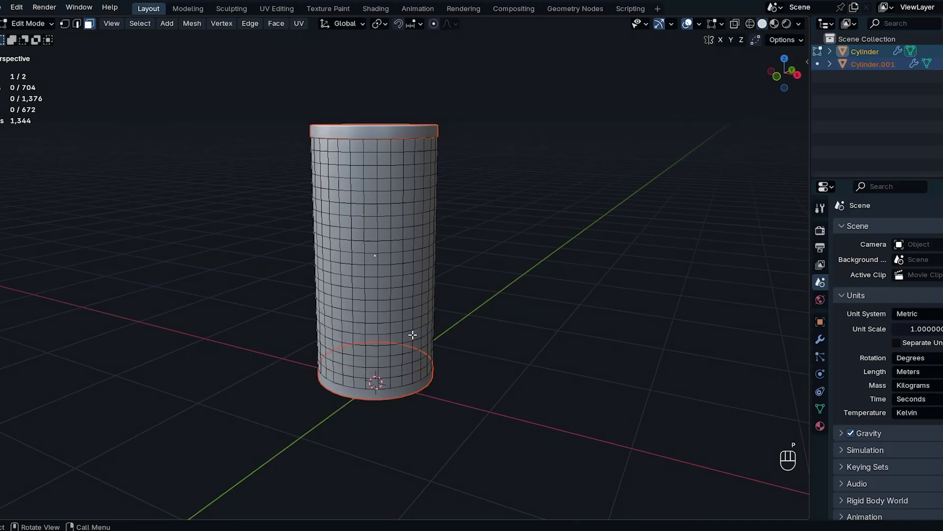
Edit only the cylinder's middle body and triangulate all of its faces using the Beauty method
key(Tab)
click(408, 140)
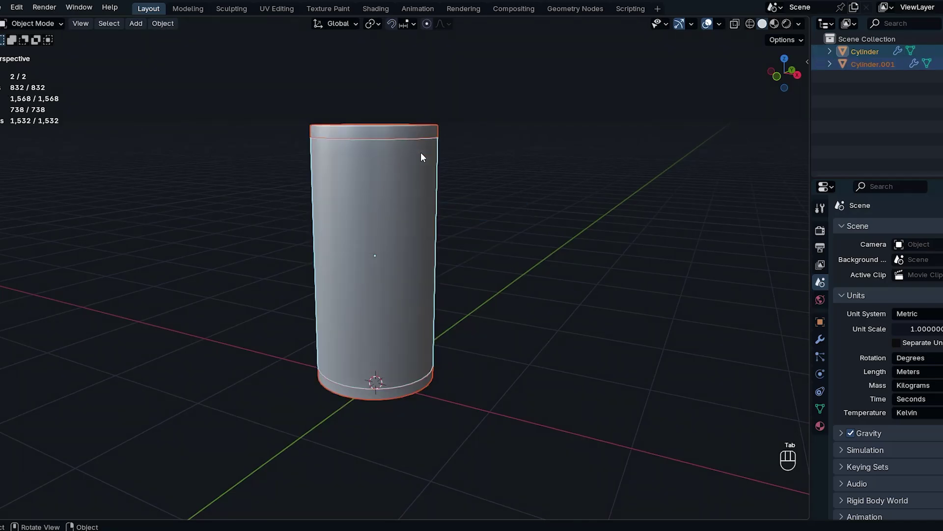
click(450, 199)
click(410, 205)
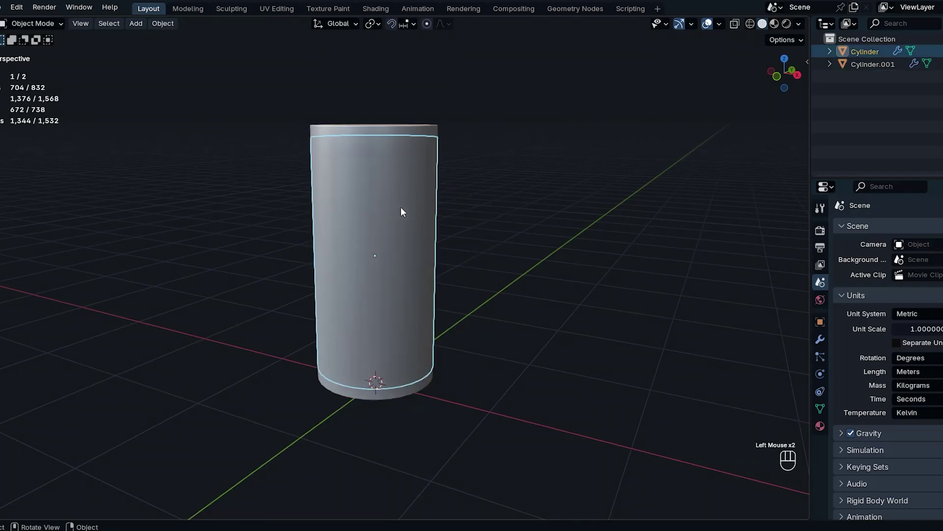
key(Tab)
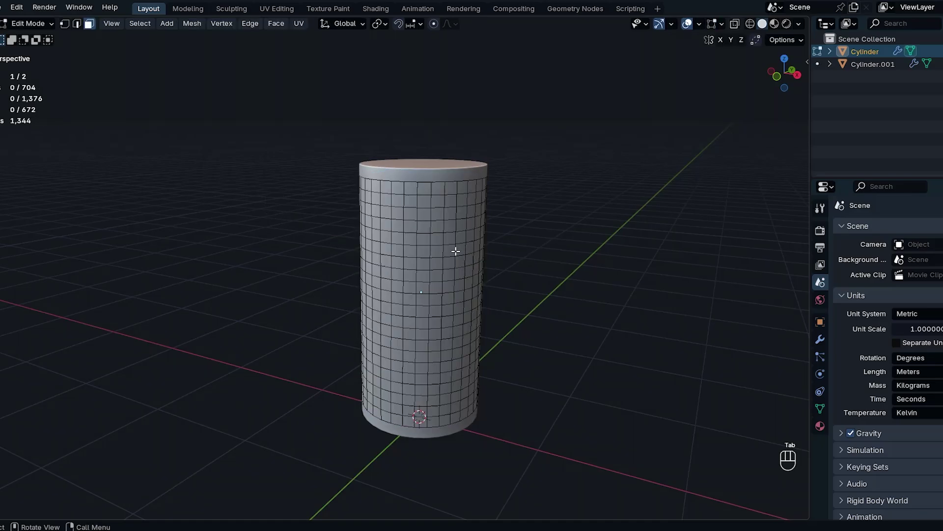
key(a)
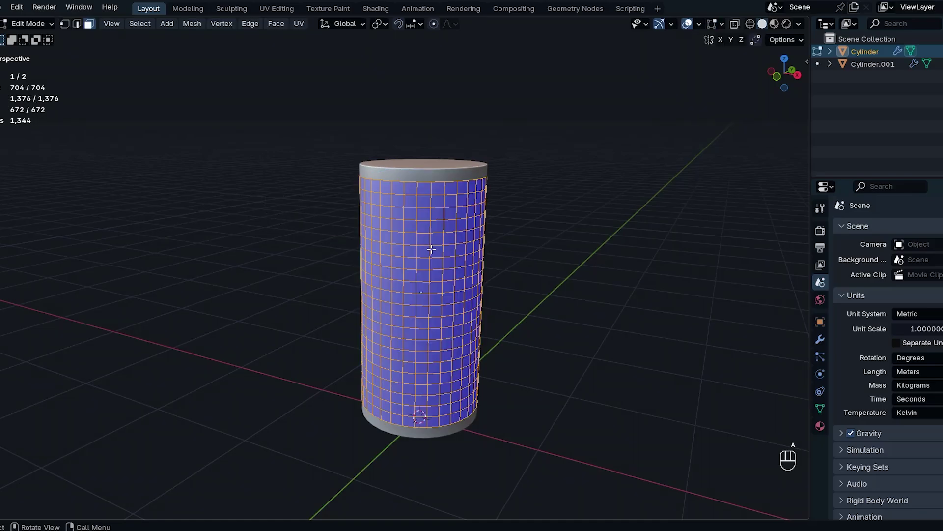
middle_drag(432, 249, 415, 242)
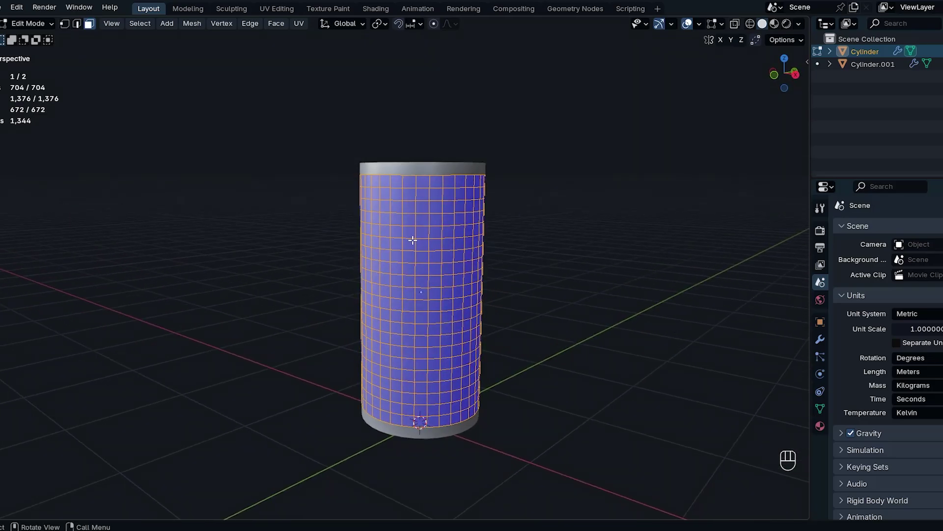
key(ctrl)
key(ctrl+t)
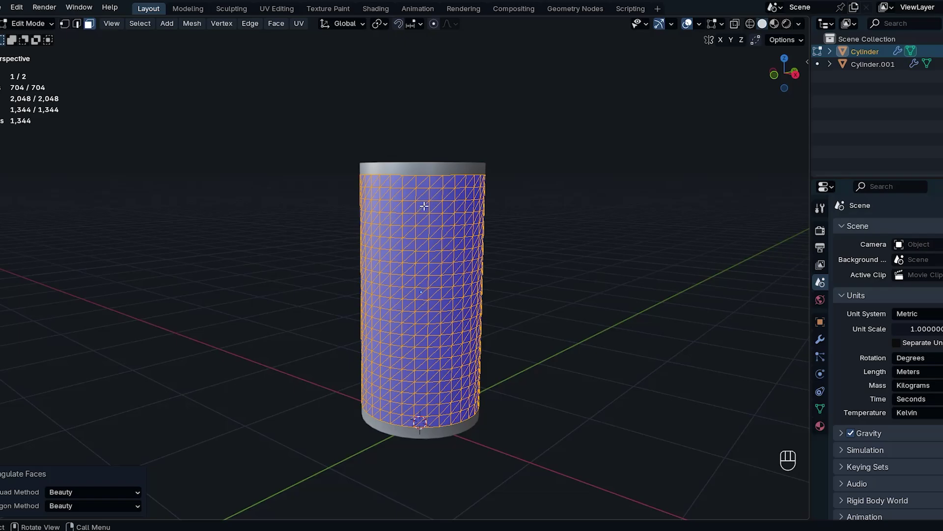
mouse_move(428, 219)
middle_down()
mouse_move(413, 223)
mouse_move(420, 231)
middle_up()
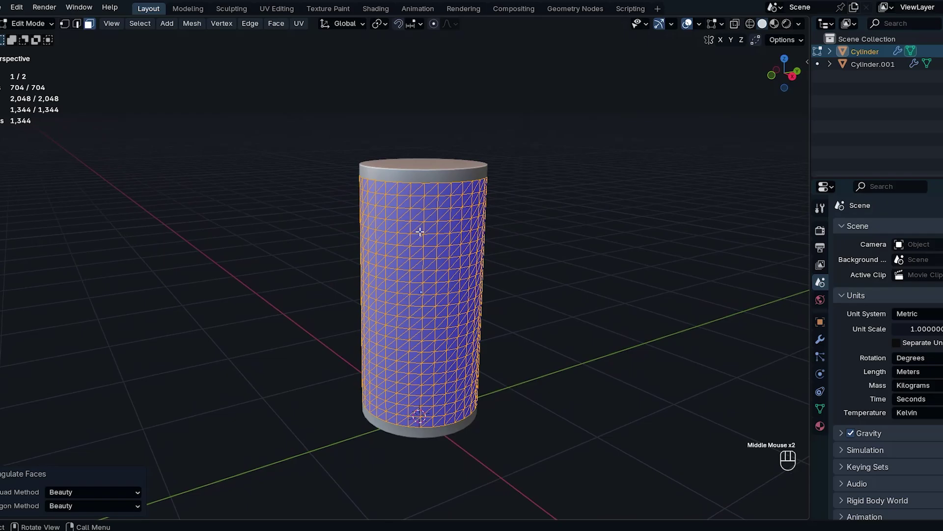
Switch to edge selection and select all vertical edges of the body with Select Similar by Direction
key(Tab)
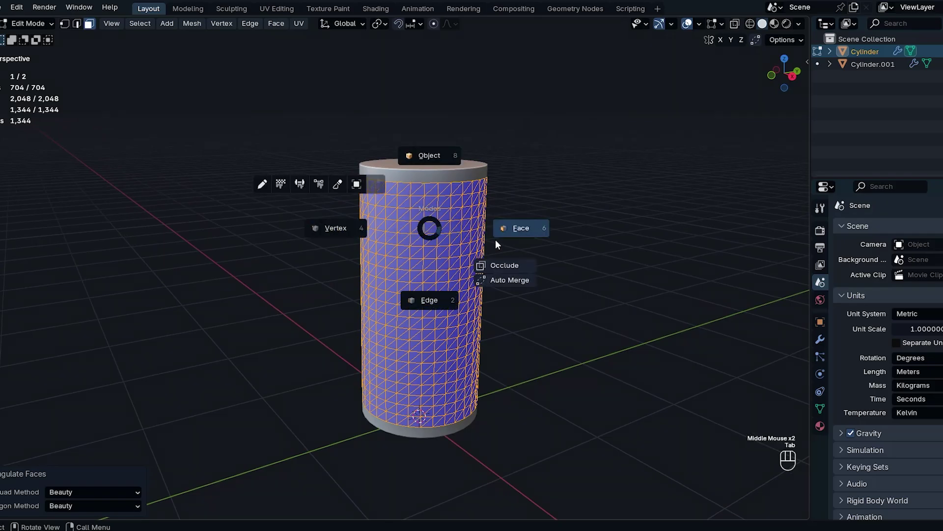
click(448, 300)
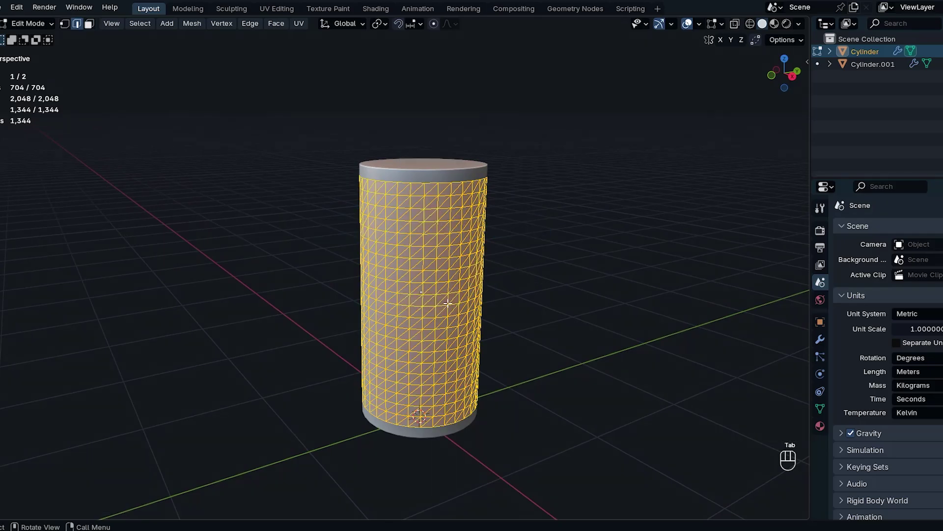
click(425, 197)
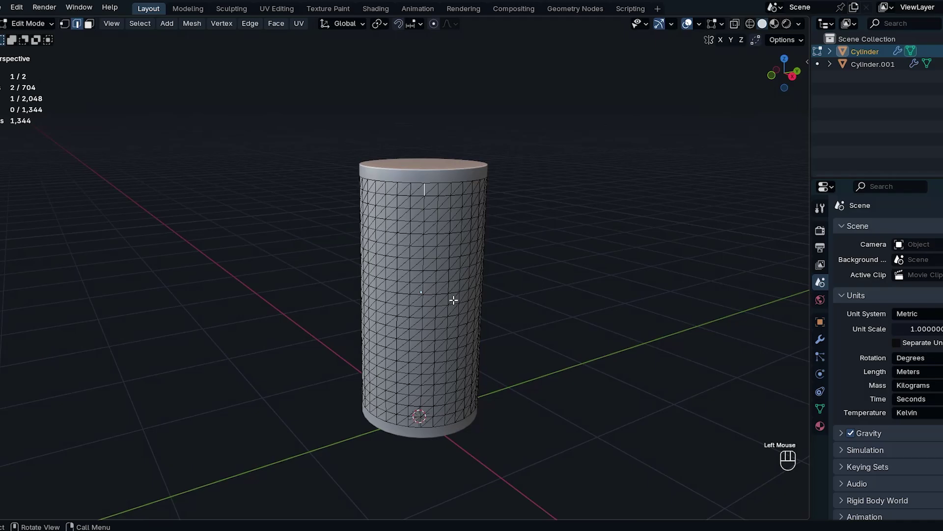
key(shift+g)
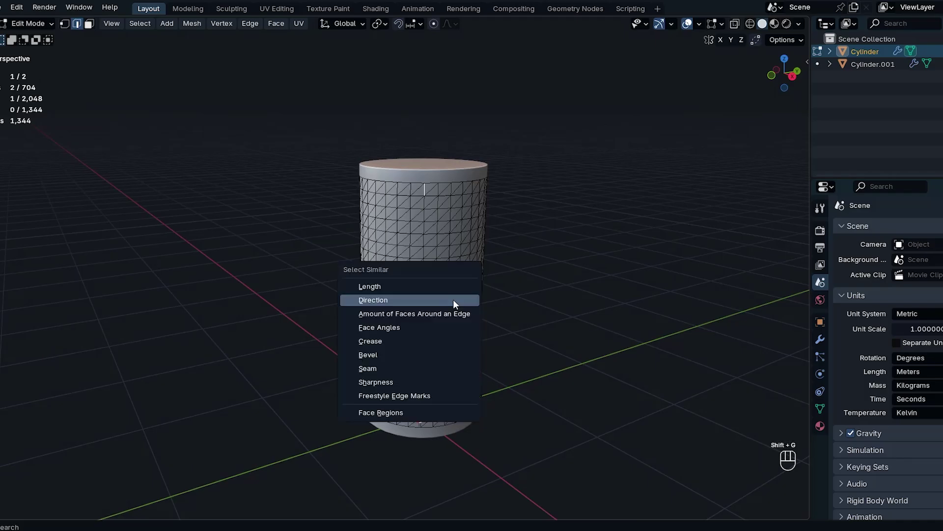
click(453, 299)
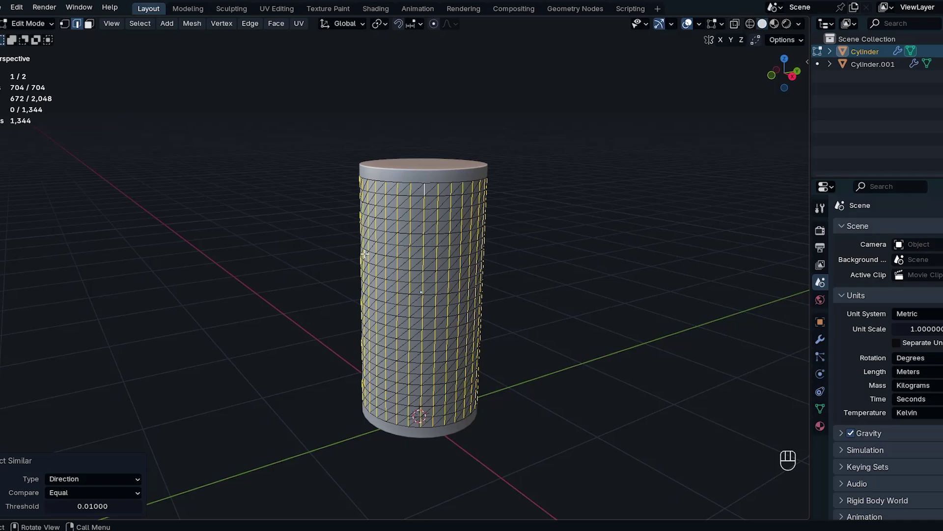
middle_drag(378, 222, 711, 222)
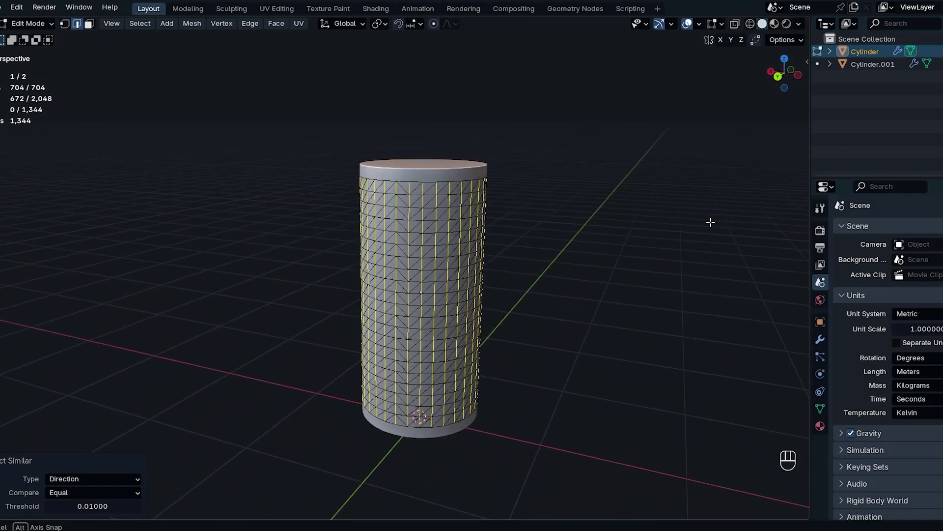
middle_drag(434, 249, 467, 248)
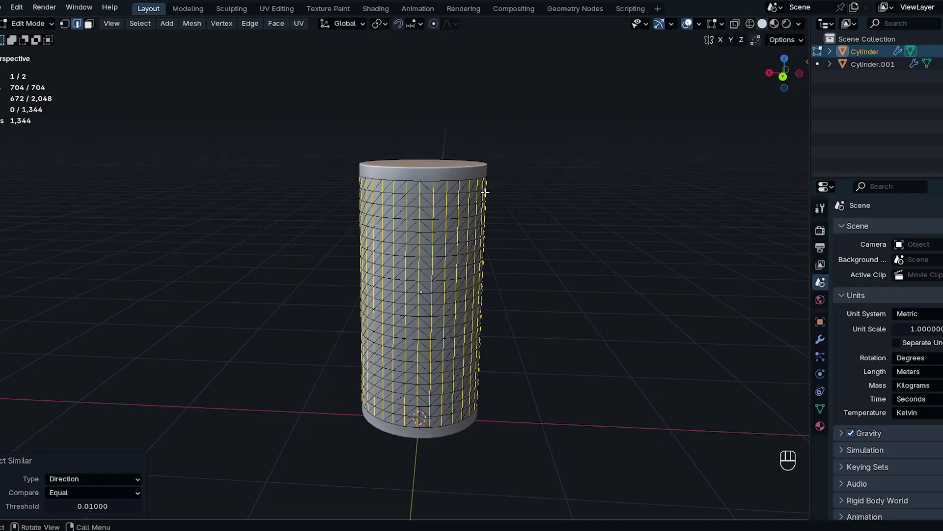
Select a diagonal edge in the column that slants opposite to its neighbours, and extend the selection to similar edges by Direction
click(426, 187)
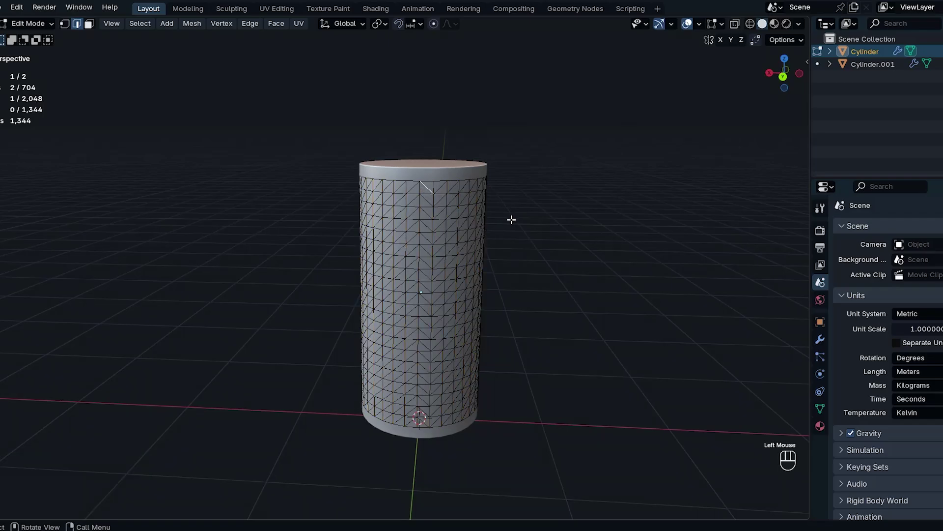
key(shift+g)
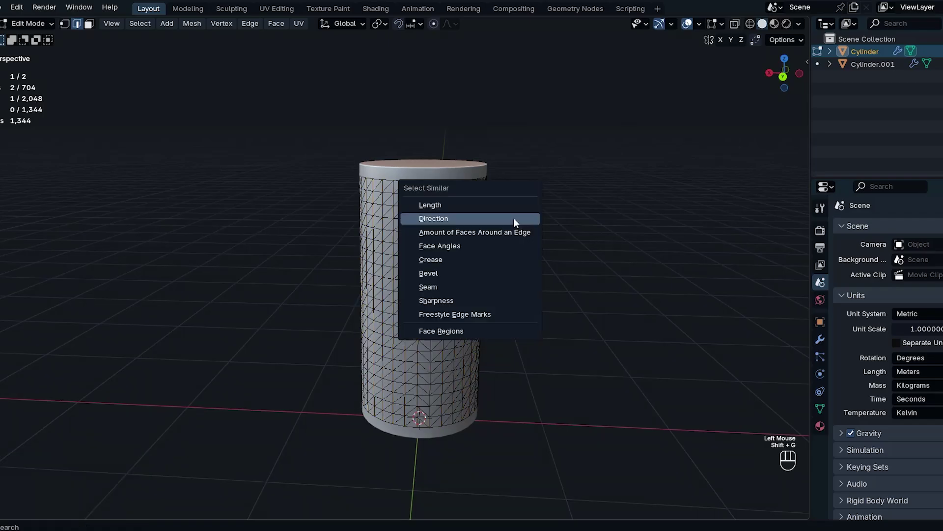
click(514, 219)
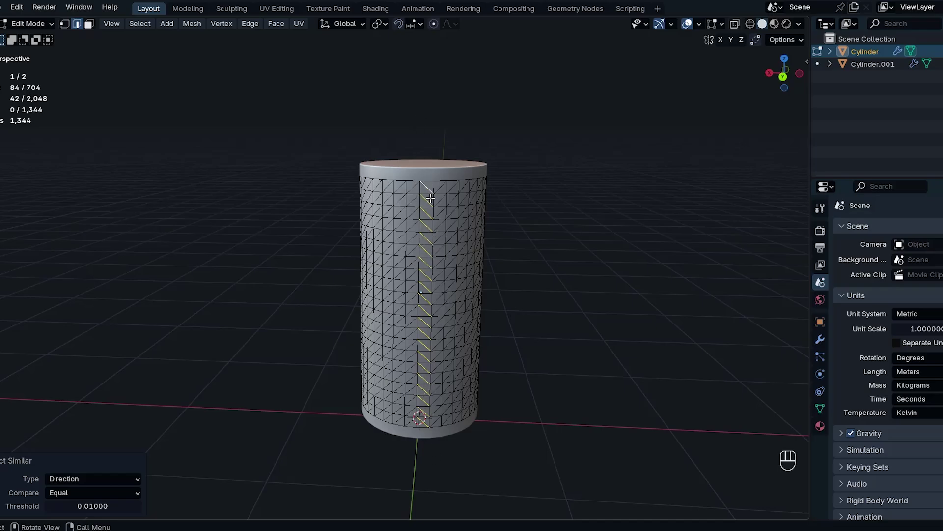
Deselect the diagonal edges on the far side in wireframe, keeping only the mismatched column, and return to solid shading
middle_drag(487, 295, 320, 296)
middle_drag(419, 300, 529, 307)
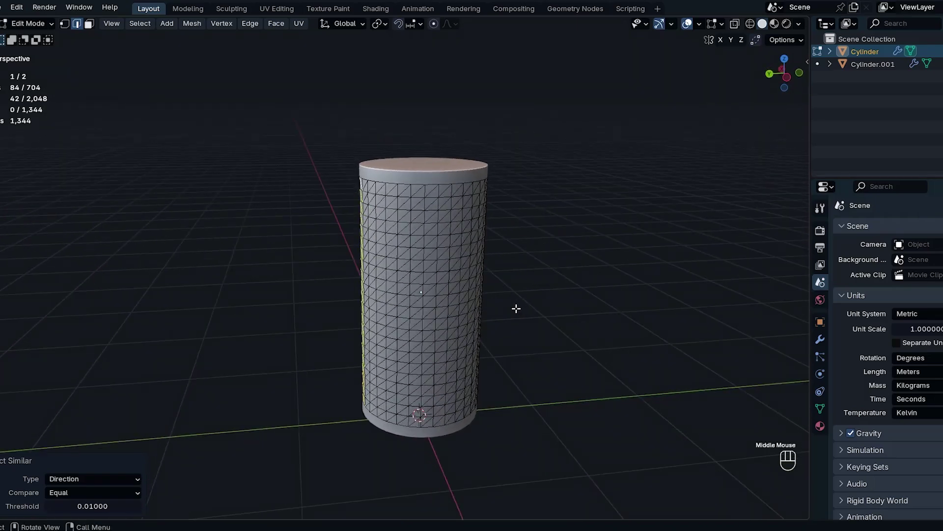
key(shift+z)
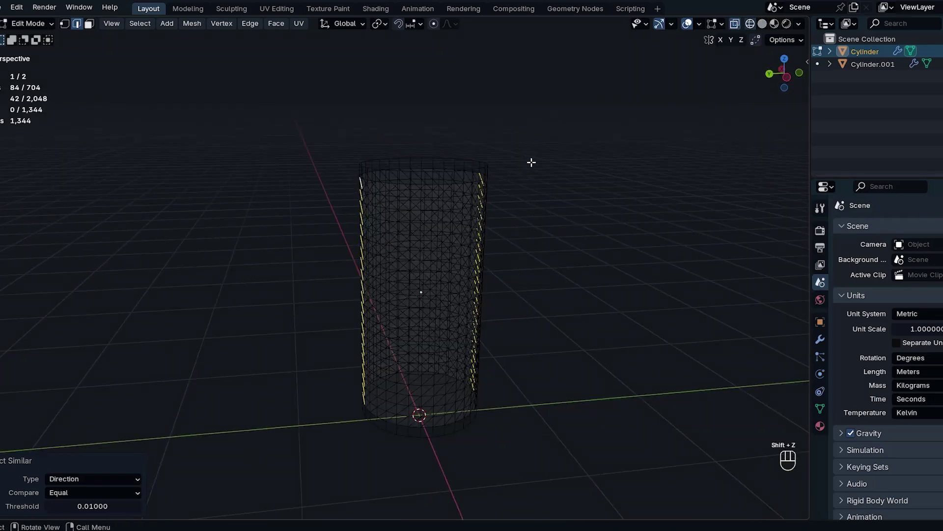
ctrl+drag(560, 129, 460, 500)
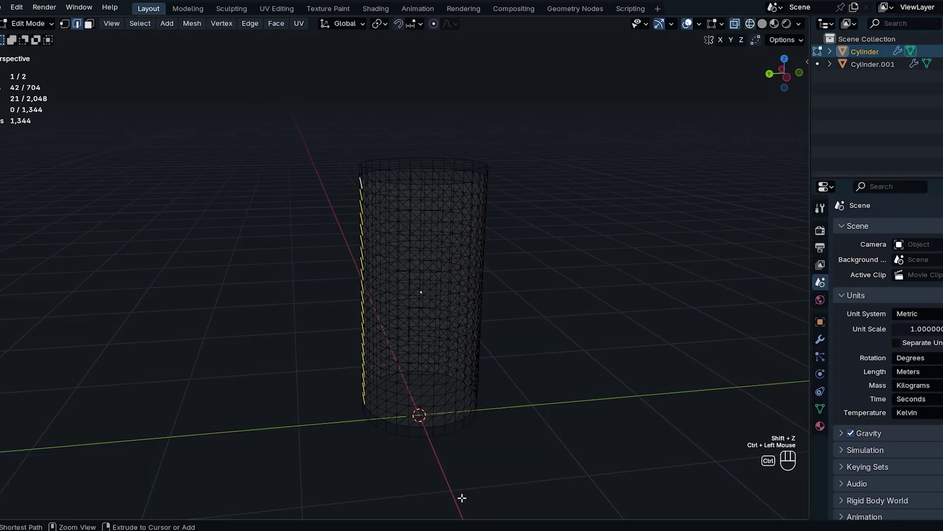
mouse_move(375, 317)
middle_down()
mouse_move(406, 327)
mouse_move(430, 280)
mouse_move(403, 271)
mouse_move(415, 243)
mouse_move(400, 274)
mouse_move(434, 236)
middle_up()
key(shift+z)
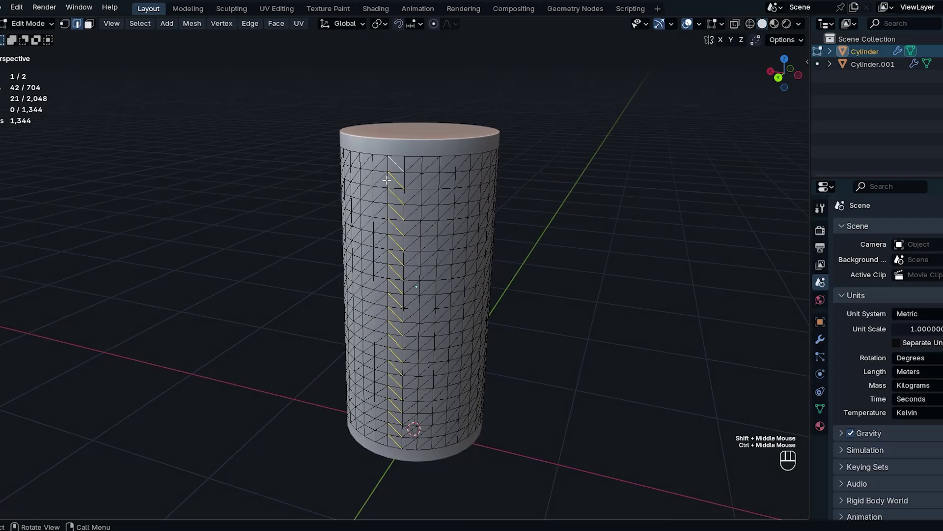
Rotate the selected column of mismatched diagonal edges clockwise with Rotate Edge CW so they slant like their neighbours
click(253, 28)
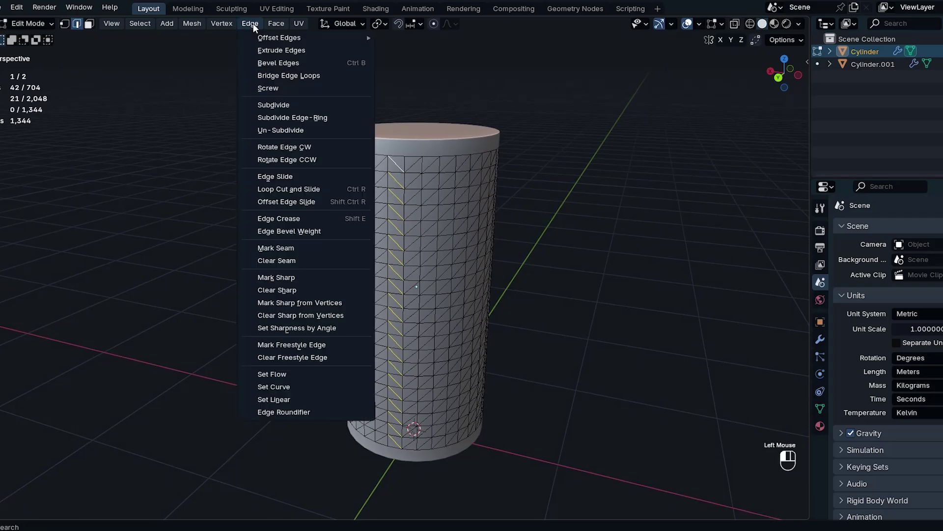
click(291, 147)
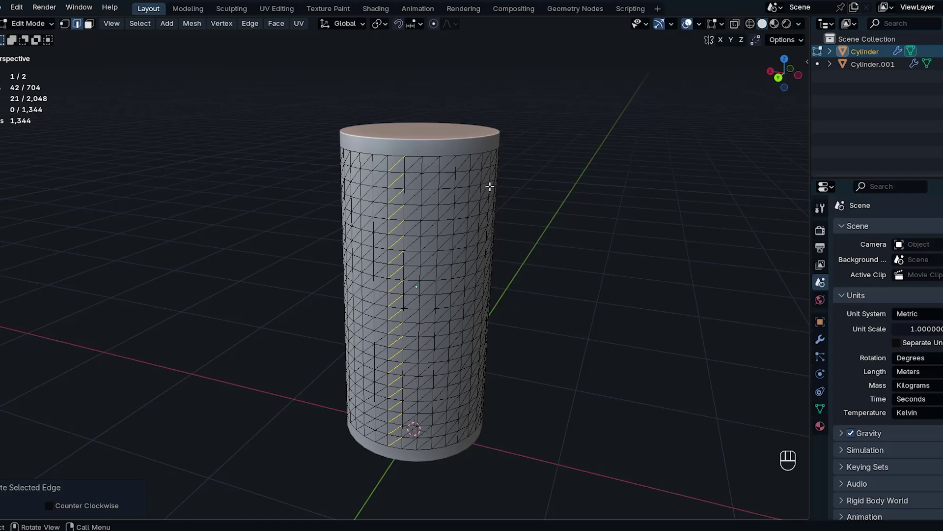
middle_drag(486, 206, 388, 207)
shift+middle_drag(512, 219, 312, 190)
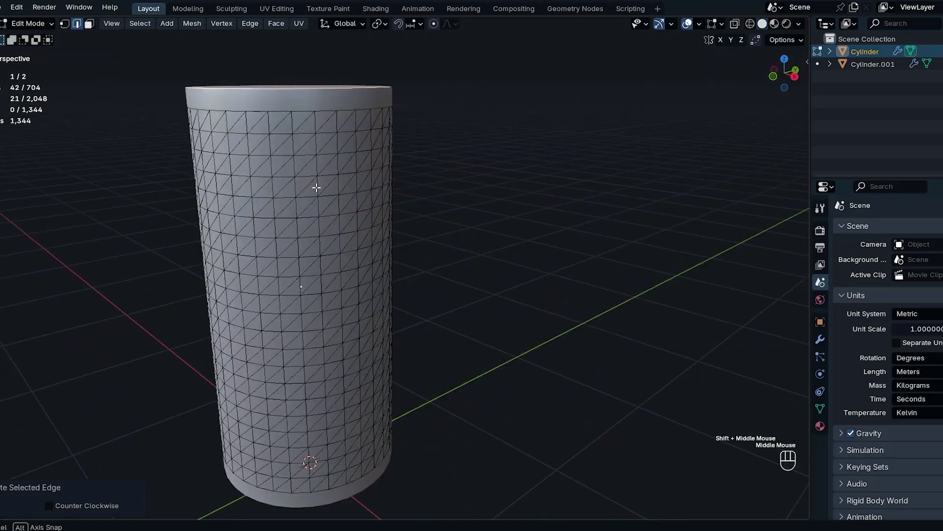
Select all vertical edges of the body with Select Similar by Direction and dissolve them, then check the pattern all around
click(292, 127)
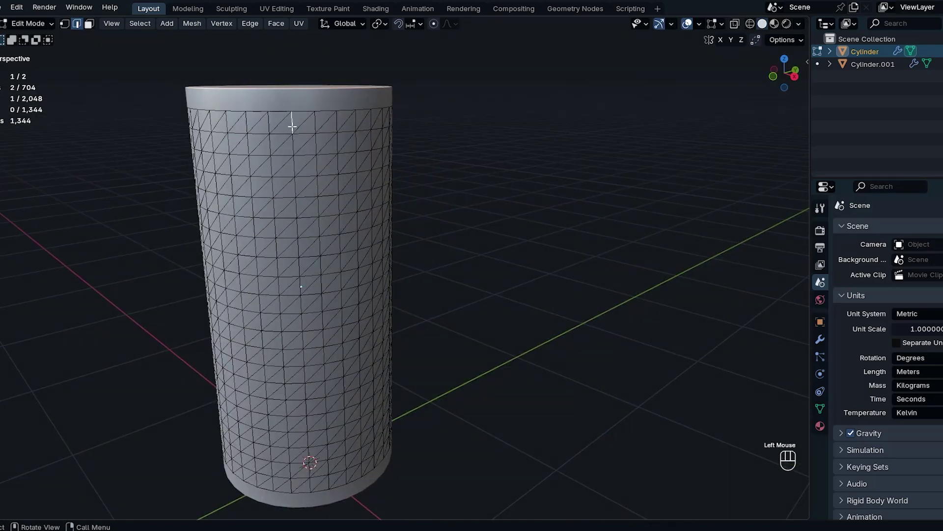
key(shift+g)
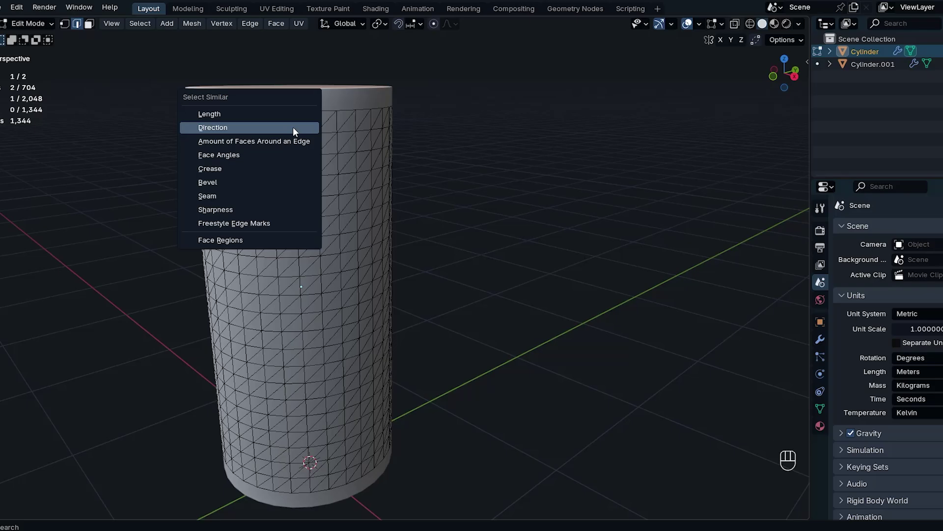
click(293, 126)
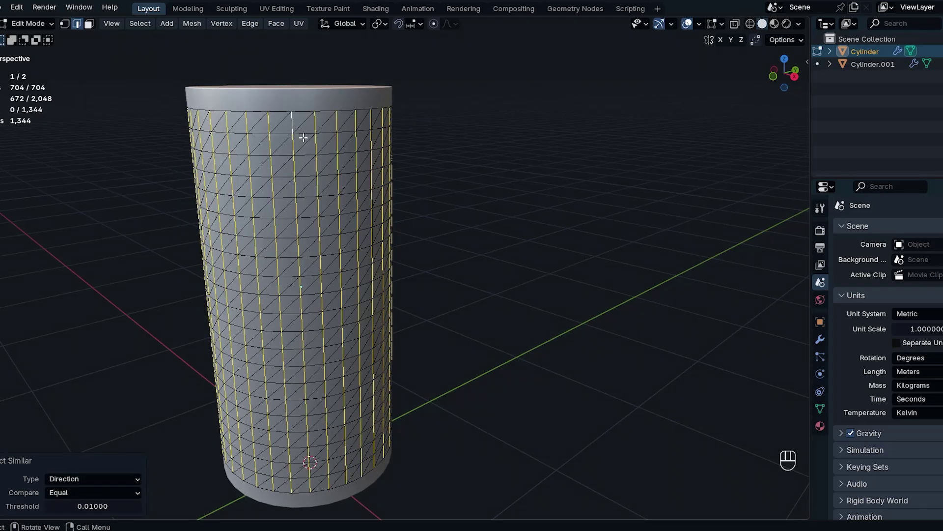
shift+middle_drag(271, 395, 457, 262)
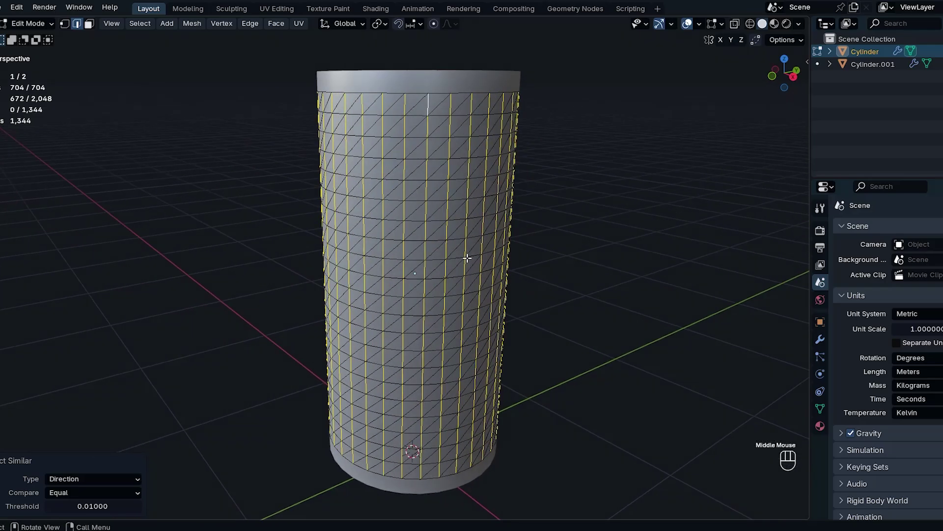
key(ctrl)
key(x)
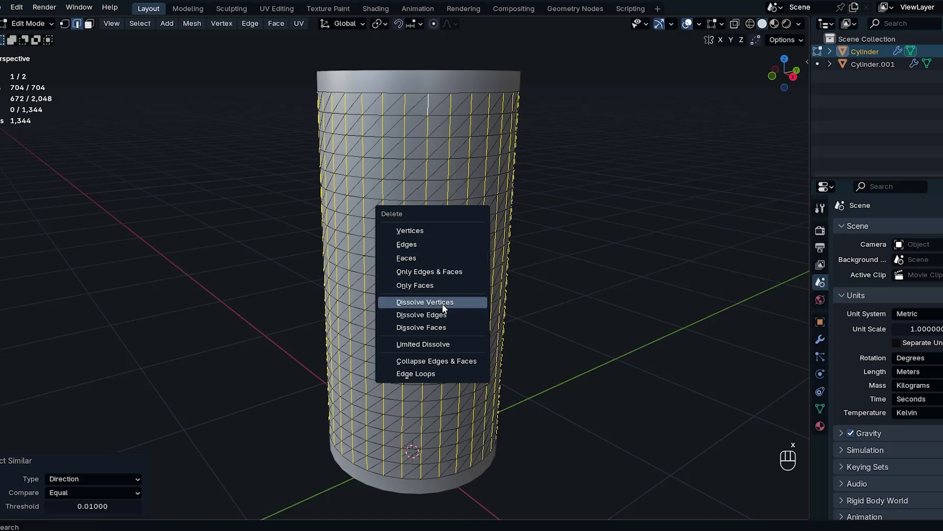
click(435, 315)
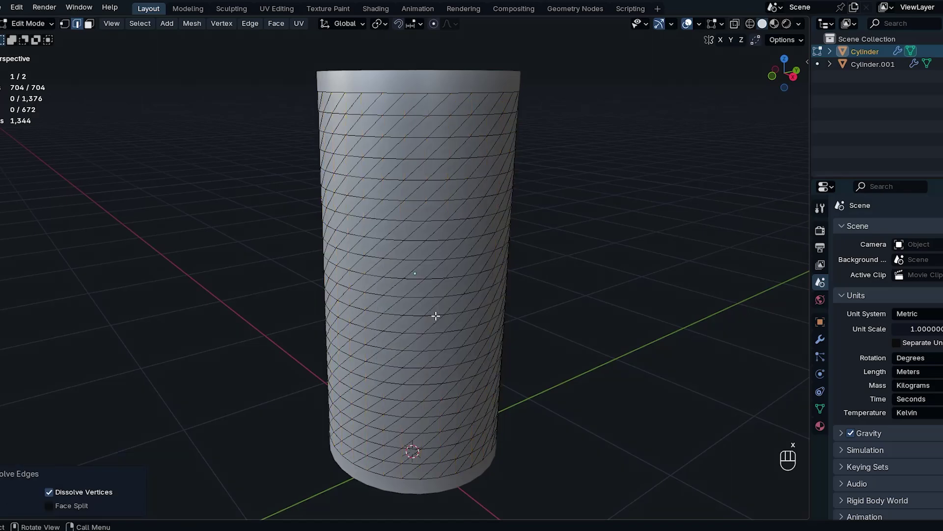
mouse_move(430, 230)
middle_down()
mouse_move(554, 228)
mouse_move(489, 228)
mouse_move(518, 223)
middle_up()
key(shift+z)
key(shift+z)
middle_drag(433, 235, 600, 227)
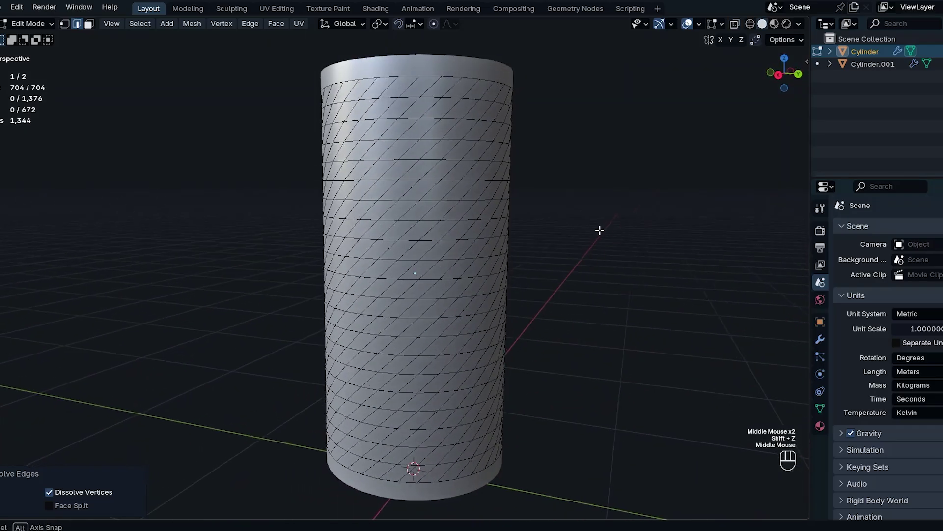
middle_drag(511, 261, 408, 251)
Try selecting the body's diagonal edges with loop selection, adding neighbouring diagonal loops one by one
click(428, 98)
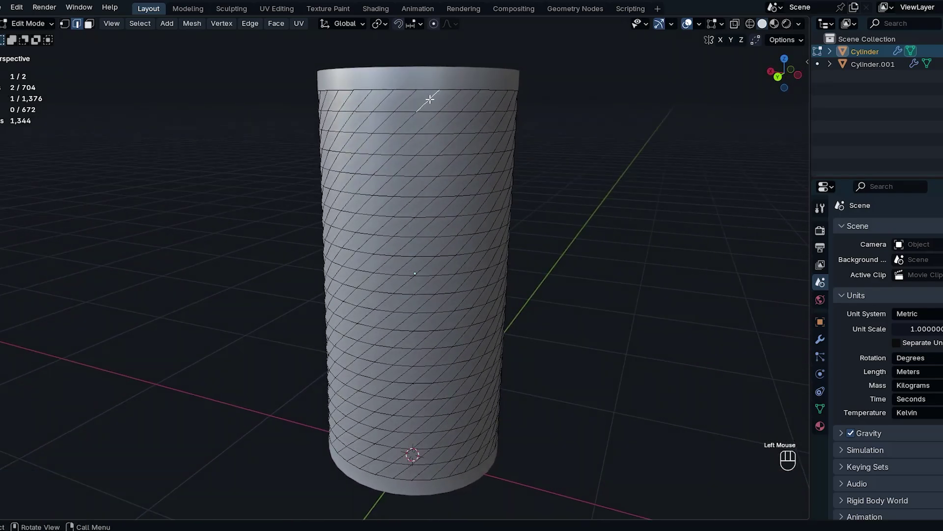
click(428, 111)
alt+click(421, 117)
alt+click(413, 131)
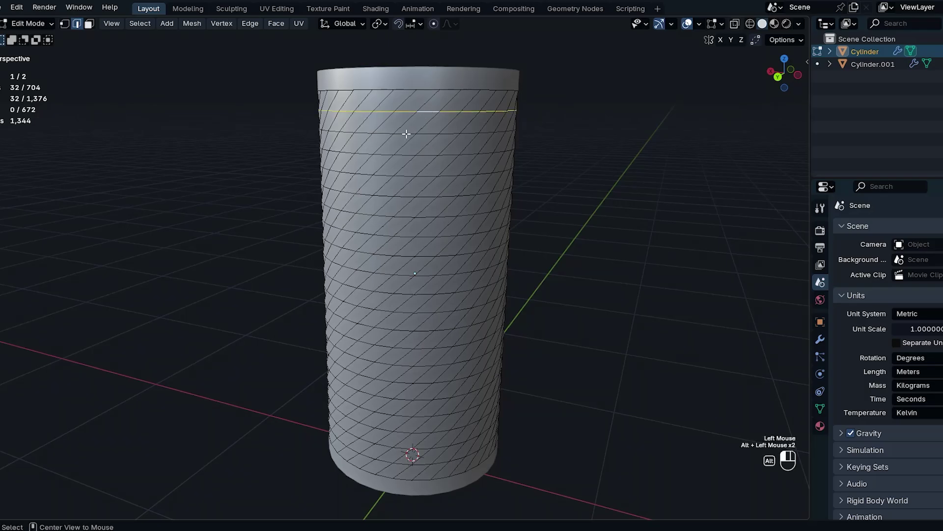
click(425, 105)
alt+click(425, 104)
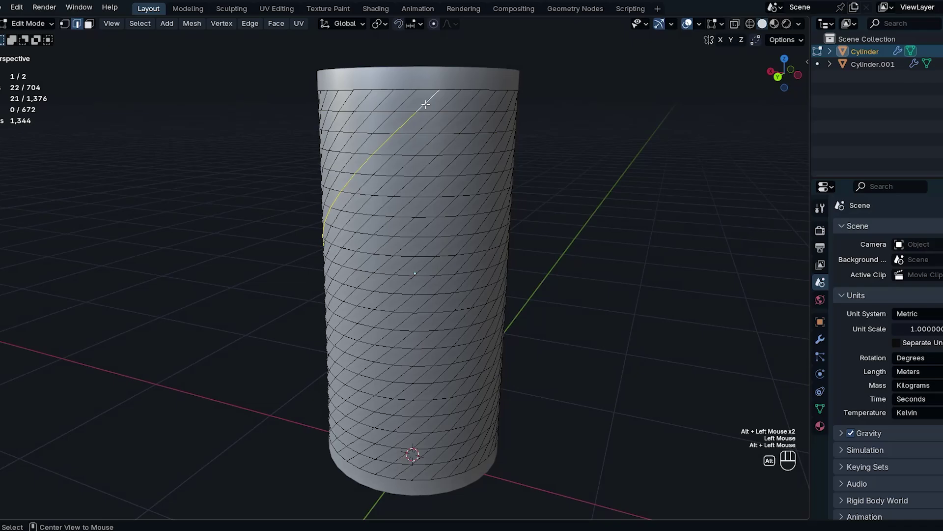
alt+shift+click(445, 105)
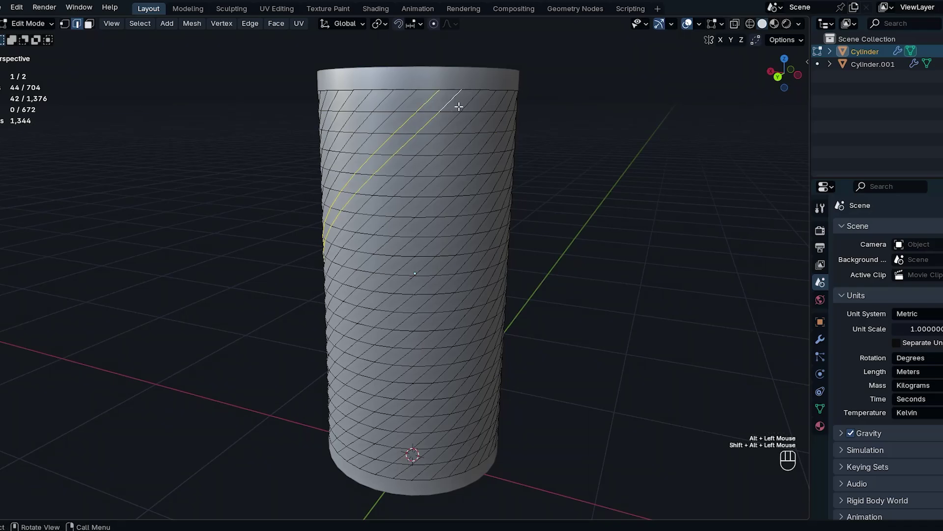
alt+shift+click(464, 105)
Try Select Similar by Direction from one top-row diagonal edge, and again from two neighbouring top-row diagonals
click(431, 100)
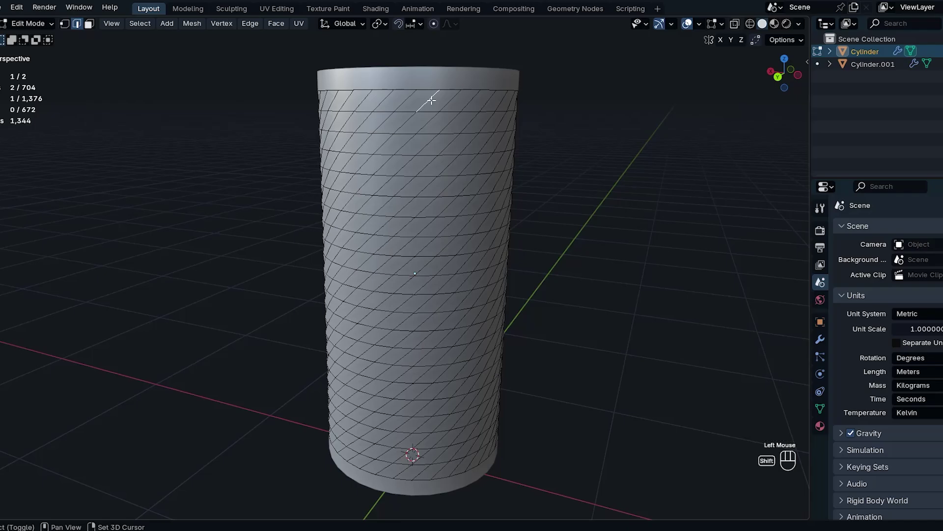
key(shift+g)
click(431, 100)
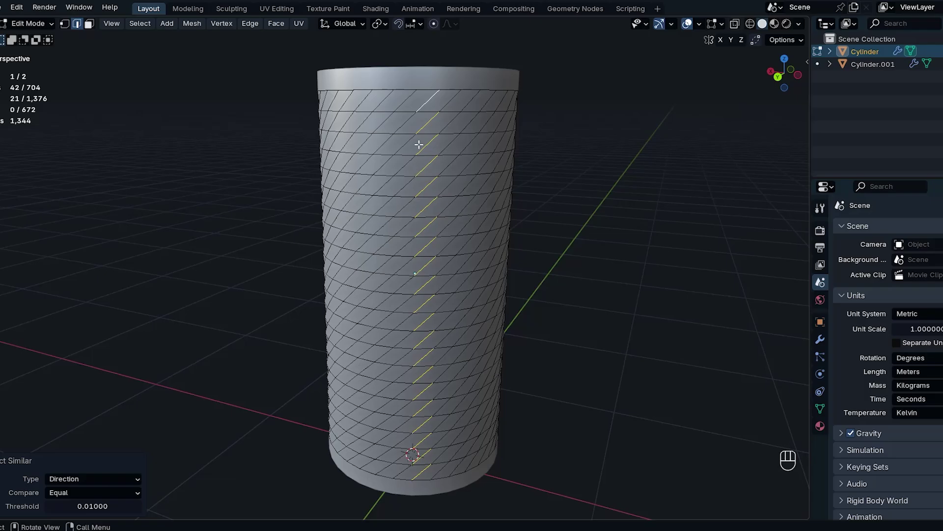
click(406, 104)
shift+click(425, 106)
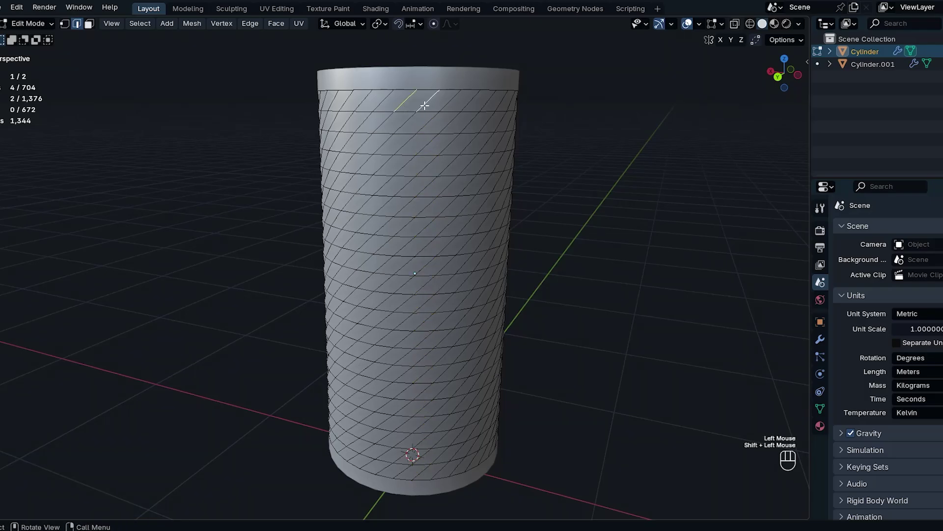
key(shift+g)
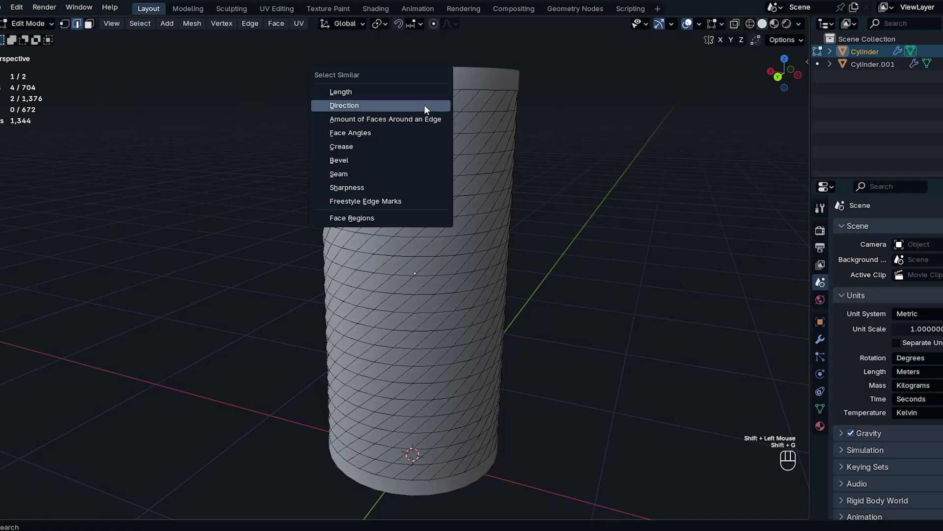
click(423, 105)
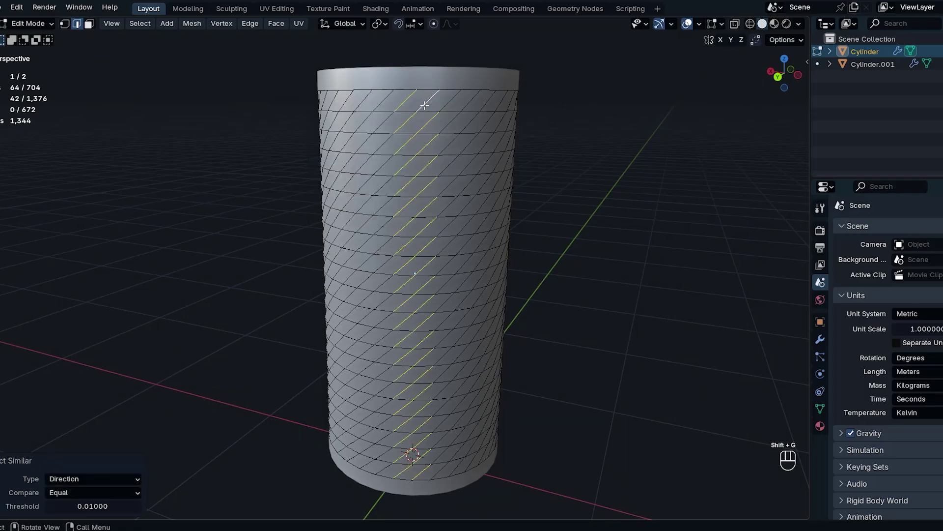
Select the full edge ring of diagonals in the top row and extend it to every diagonal edge with Select Similar by Direction
click(407, 101)
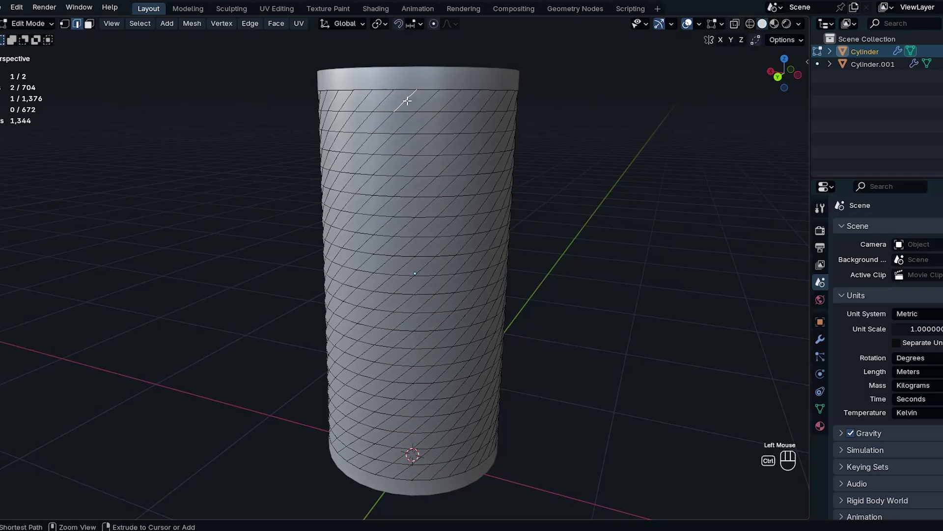
ctrl+alt+click(407, 101)
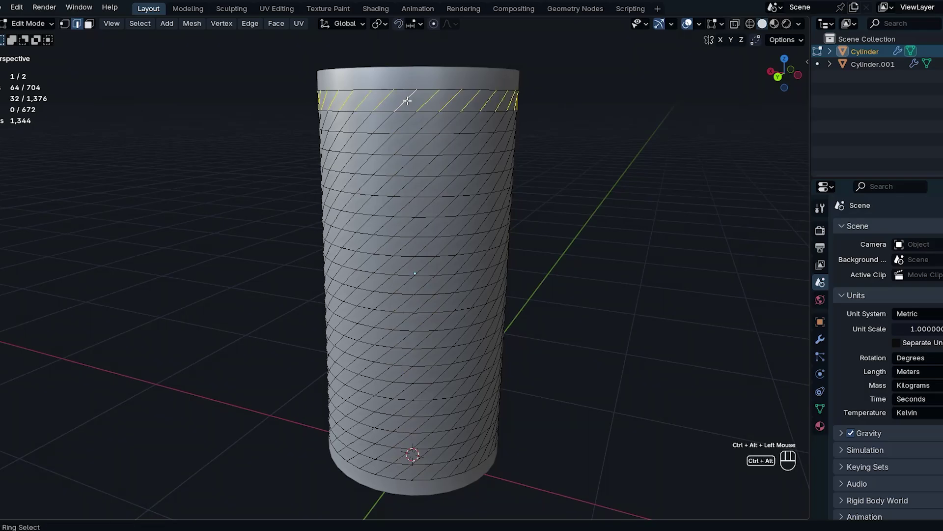
key(shift+z)
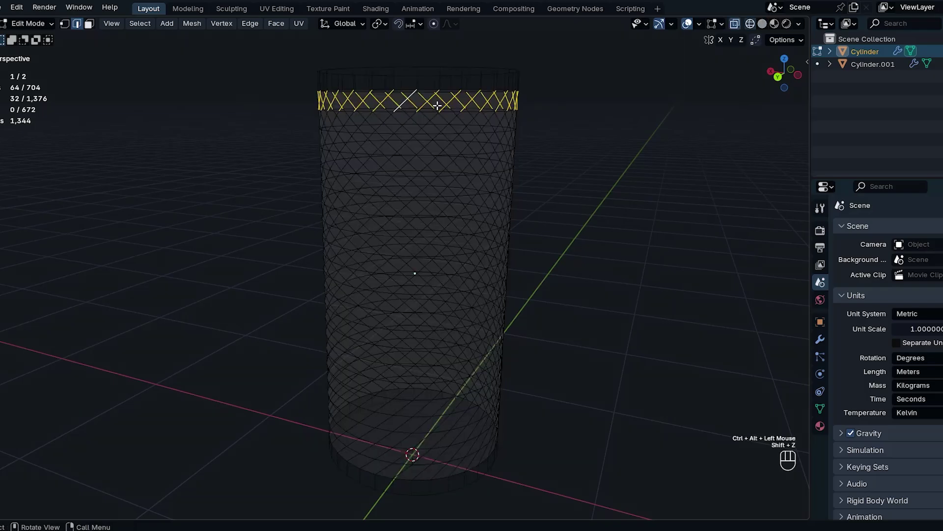
mouse_move(437, 104)
middle_down()
mouse_move(428, 105)
mouse_move(482, 111)
middle_up()
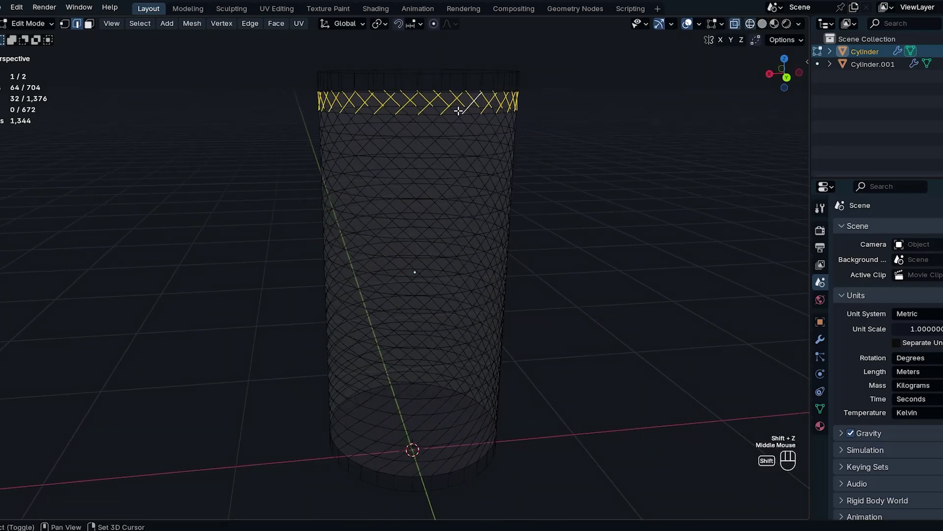
key(shift+z)
middle_drag(454, 123, 442, 126)
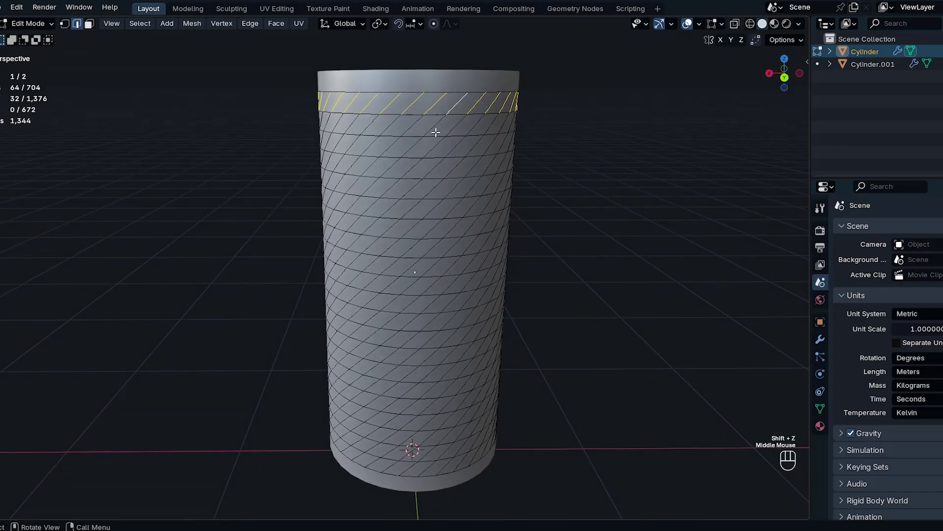
key(shift+g)
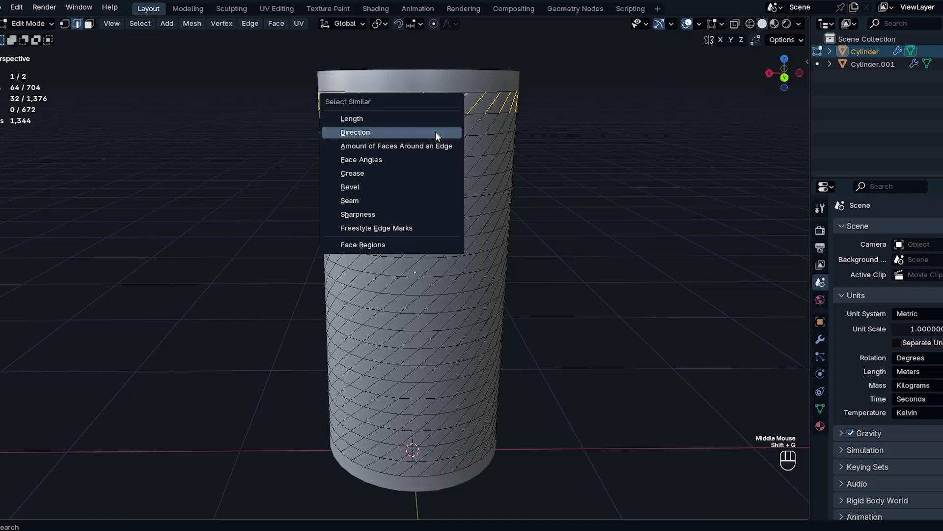
click(408, 134)
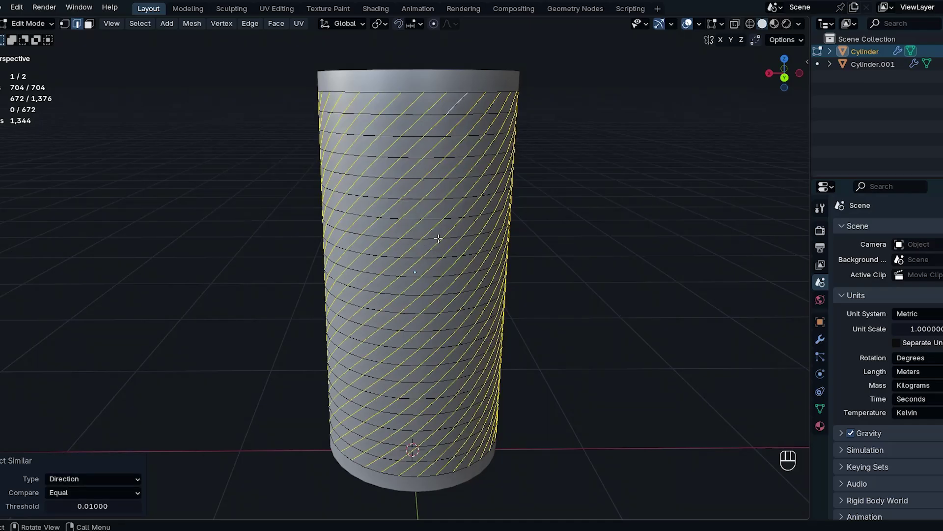
Bevel the selected diagonal edges with one segment and a width of about 0.018 m
mouse_move(489, 244)
middle_down()
mouse_move(499, 232)
mouse_move(479, 229)
middle_up()
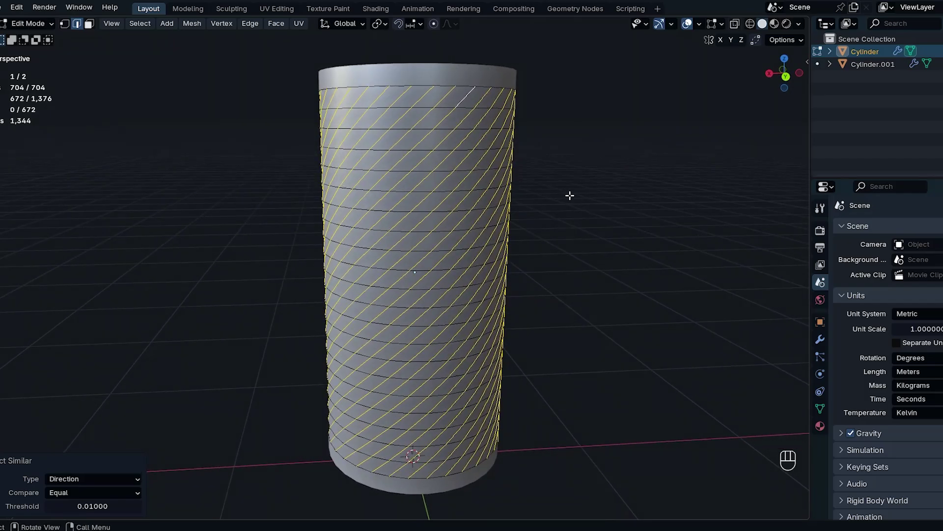
key(ctrl)
key(ctrl+b)
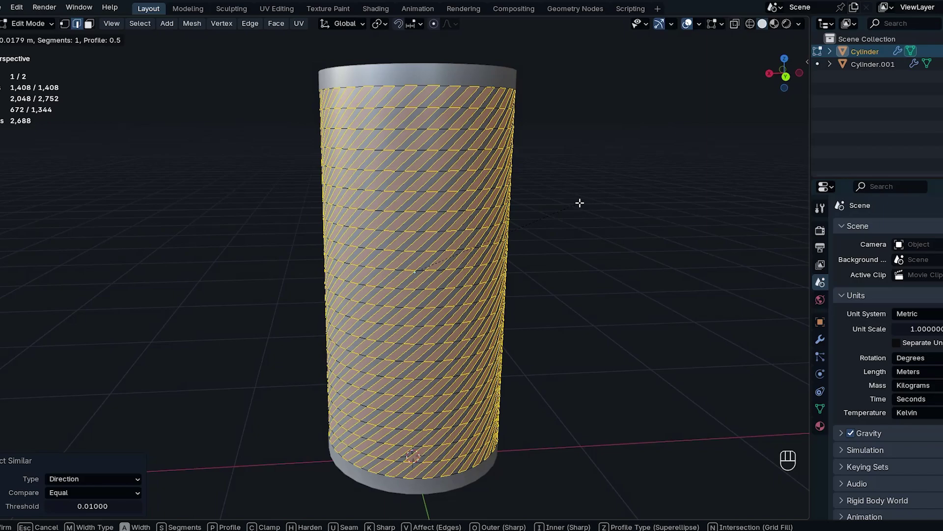
click(580, 202)
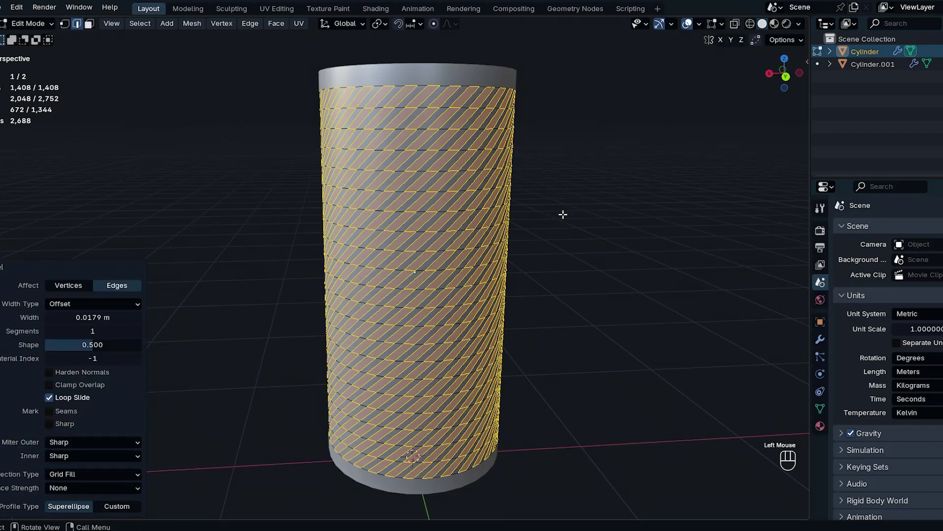
Switch to face selection and delete the selected faces created by the bevel, leaving open gaps between the diagonal strips
key(ctrl+Tab)
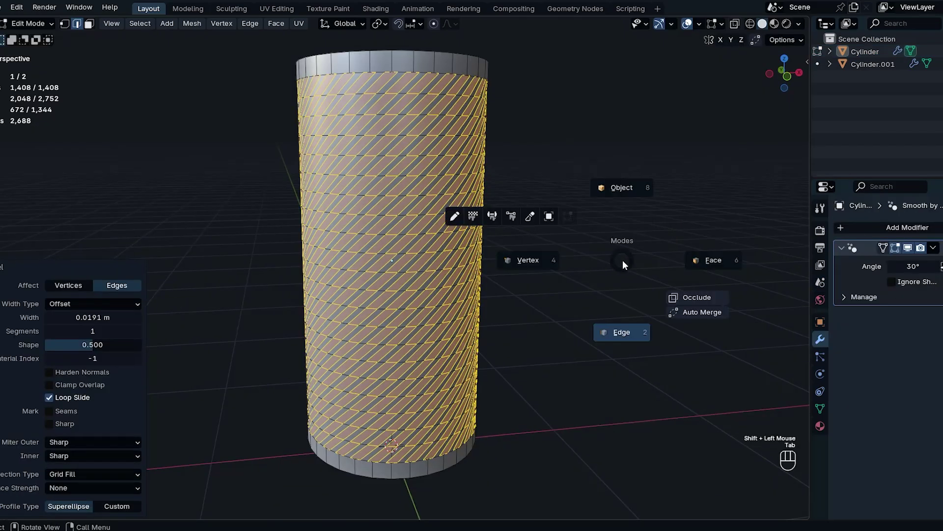
click(588, 238)
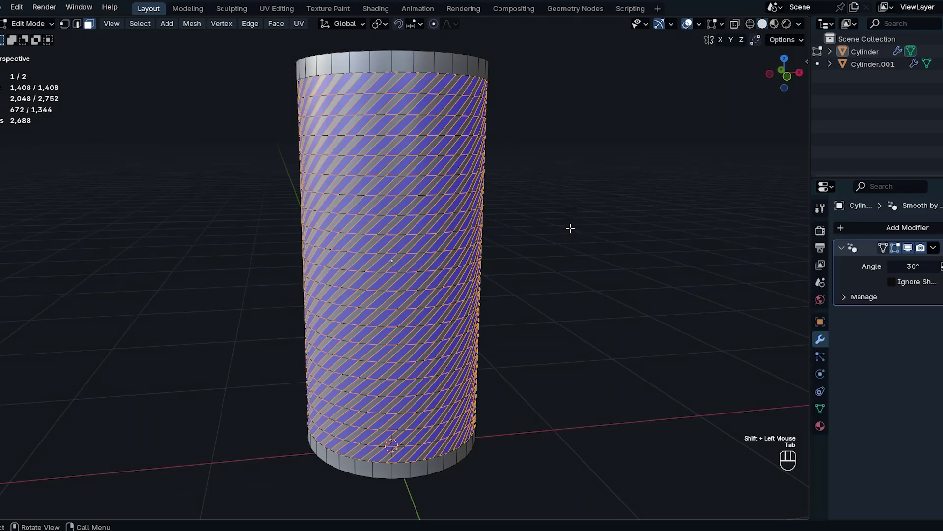
key(x)
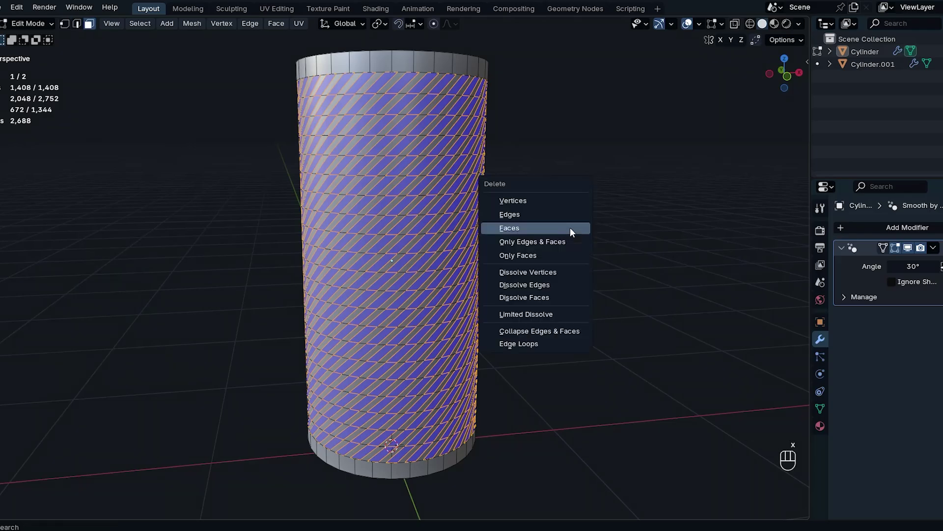
click(570, 228)
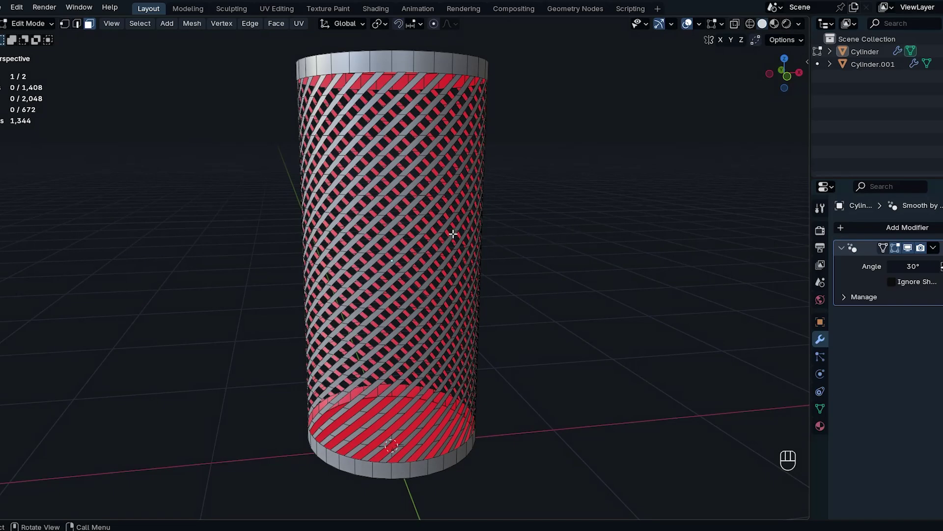
Return to object mode, add a Solidify modifier with 0.01 m thickness to the lattice body, and apply it
key(ctrl+Tab)
click(464, 158)
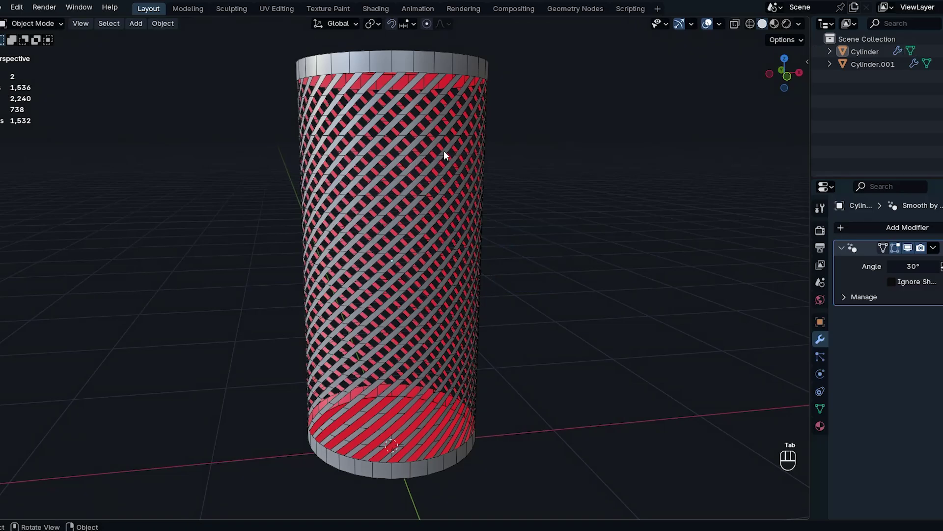
click(445, 151)
click(872, 228)
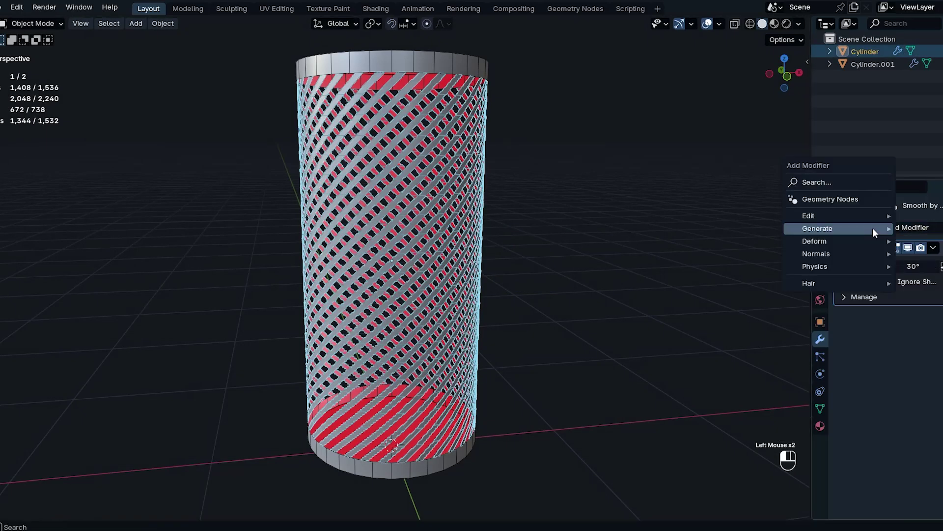
mouse_move(873, 228)
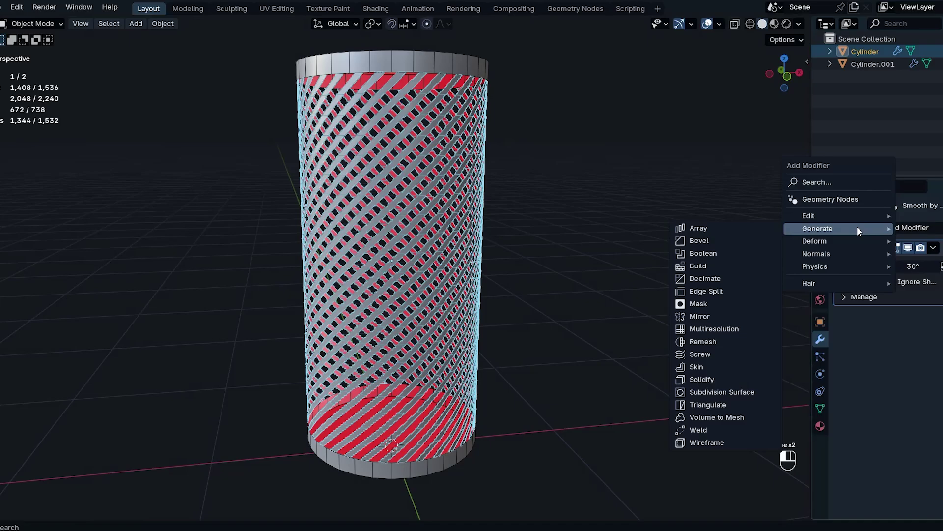
click(701, 379)
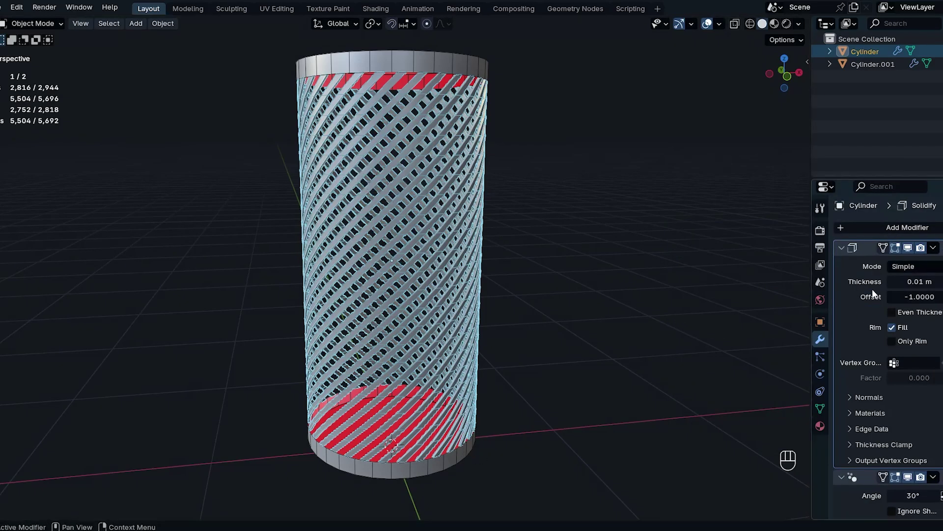
key(ctrl+a)
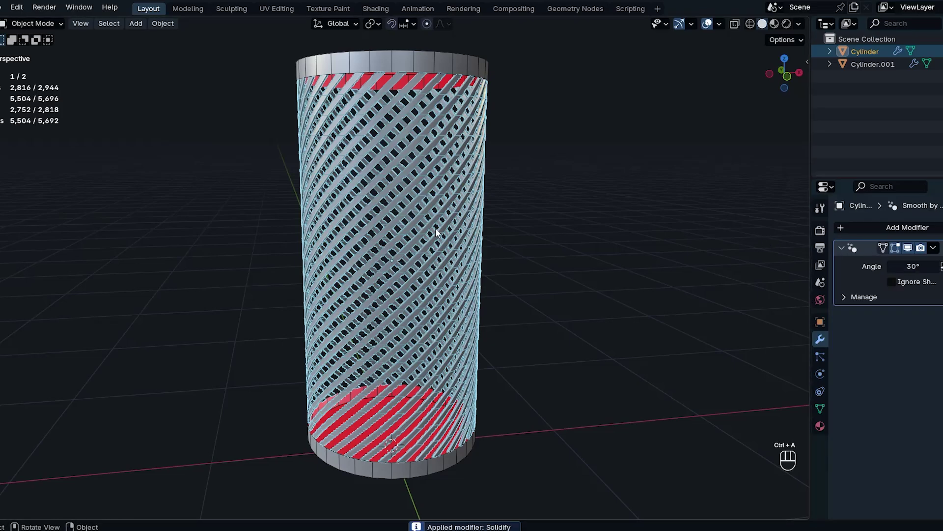
Isolate the lattice body, select two edge loops along a diagonal strip, and extend the selection with Select Similar by Direction
key(KP_Divide)
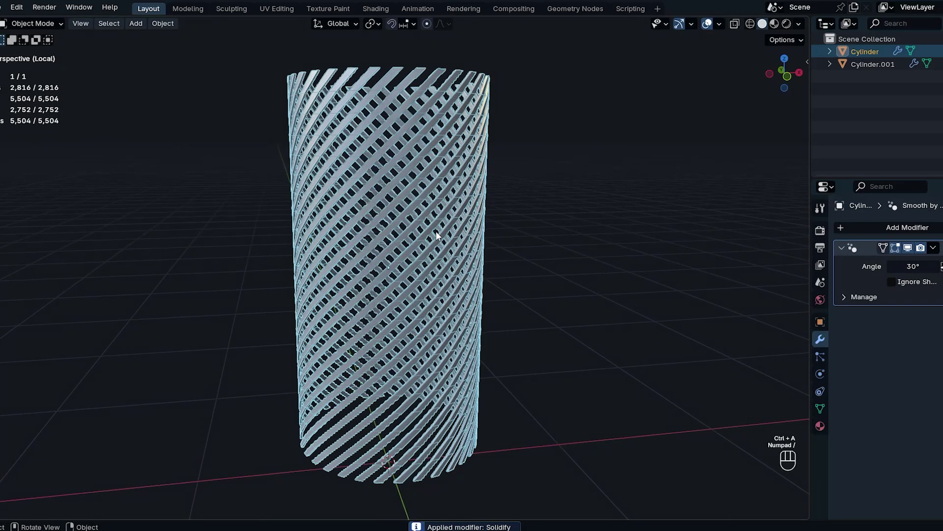
click(497, 231)
key(Tab)
click(464, 294)
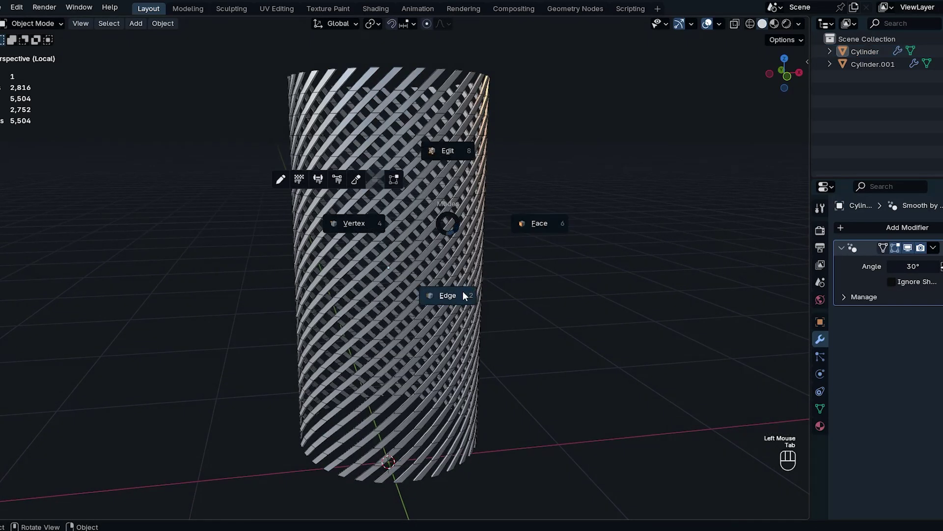
alt+click(426, 268)
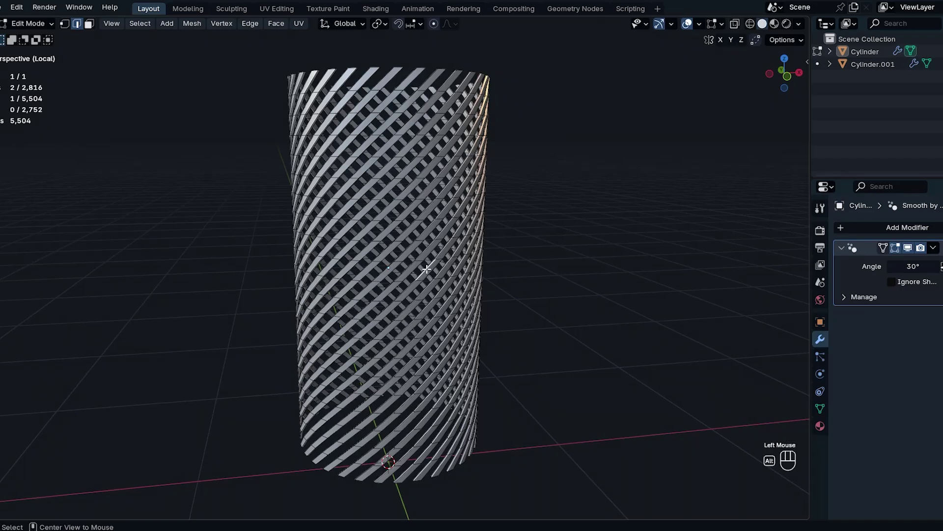
alt+shift+click(430, 270)
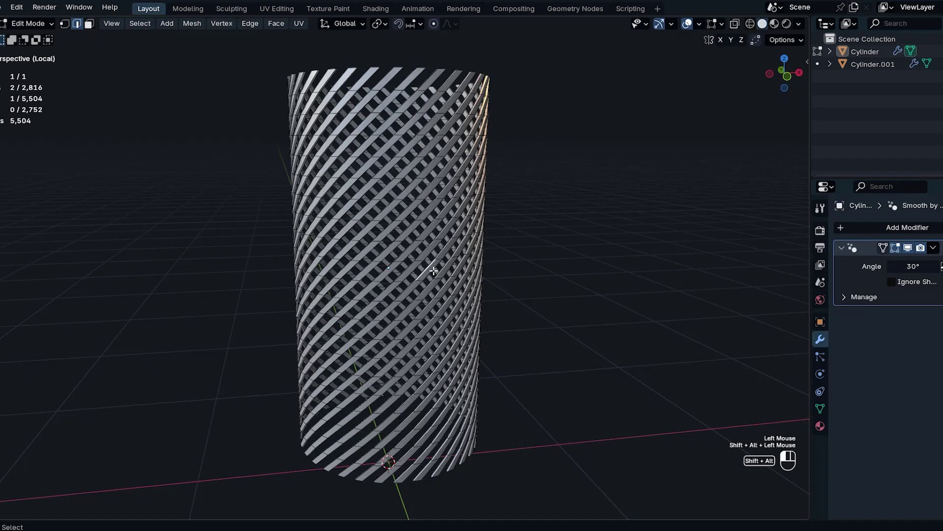
alt+shift+click(424, 272)
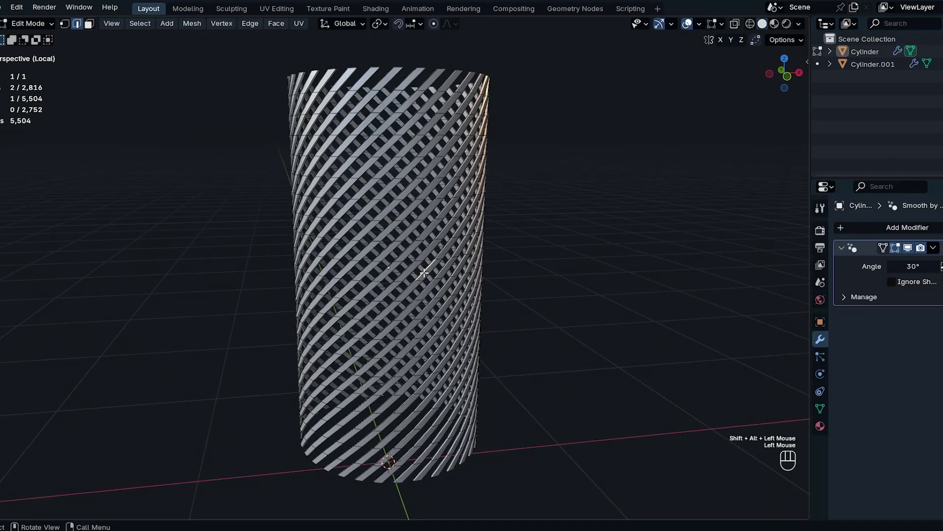
alt+shift+click(427, 271)
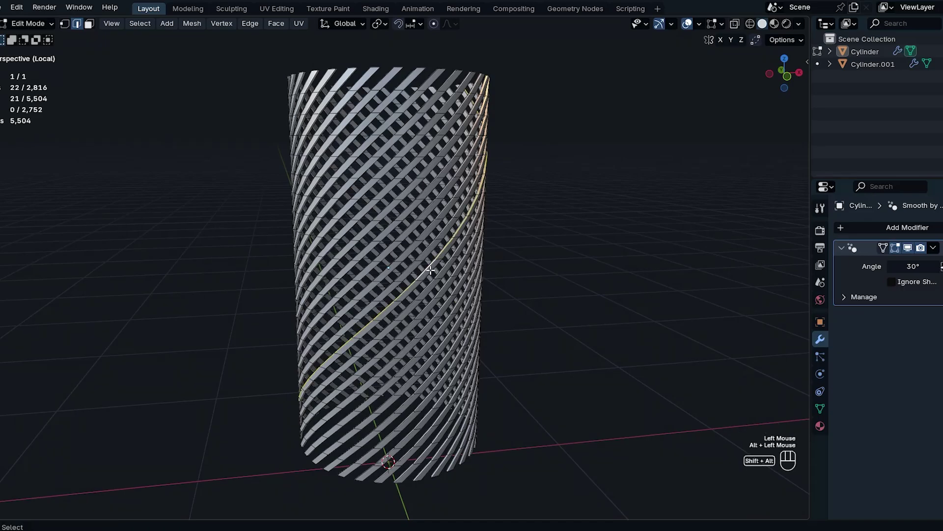
alt+shift+click(423, 274)
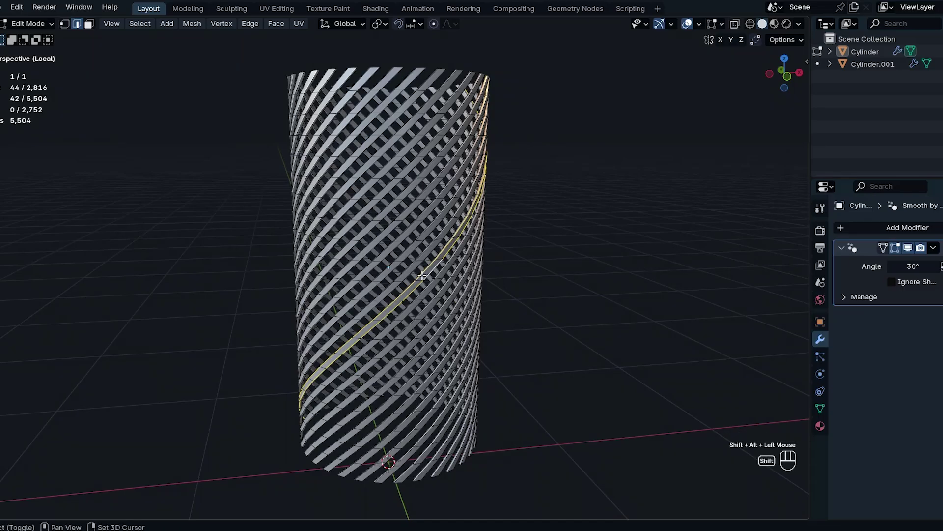
key(shift+g)
click(383, 276)
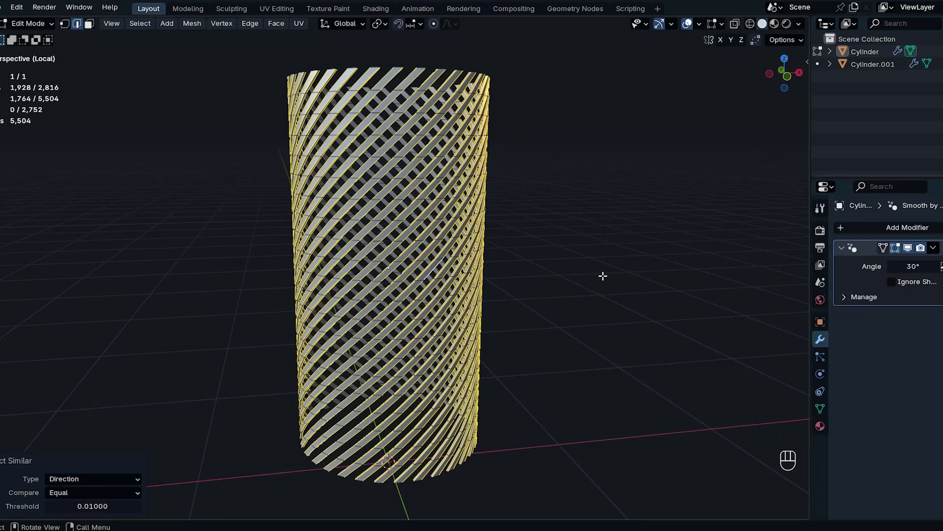
Try a zero-width bevel with a shape of 1.000 on the selected strip edges, and return to the full scene in object mode
key(ctrl+b)
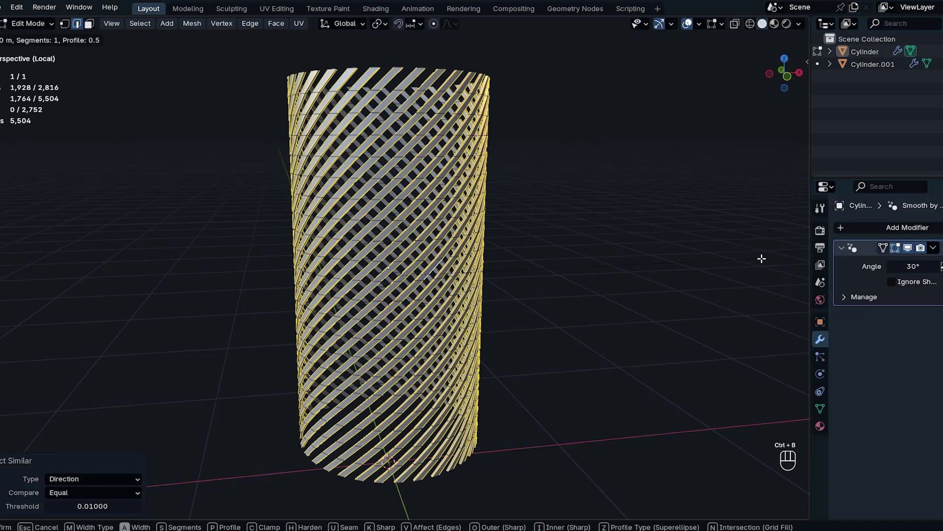
key(shift)
shift+click(569, 333)
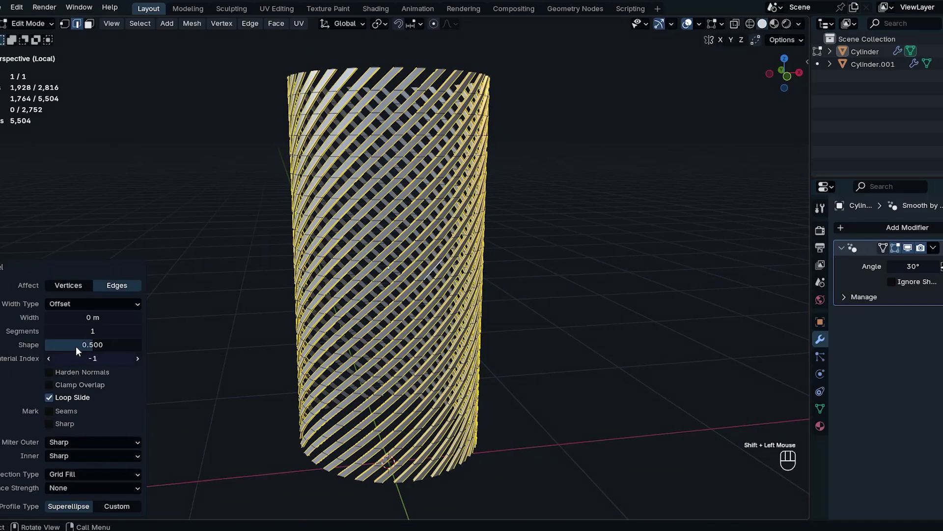
drag(51, 349, 99, 349)
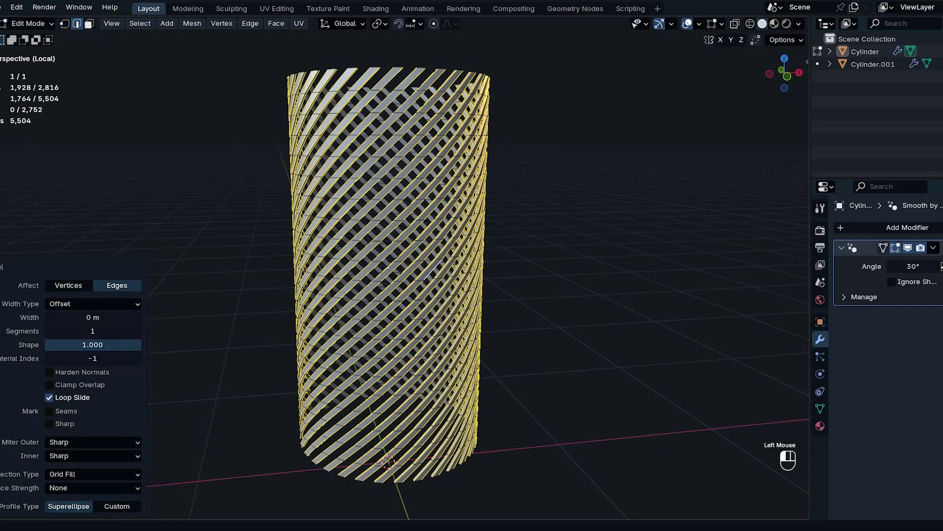
click(138, 332)
key(ctrl+Tab)
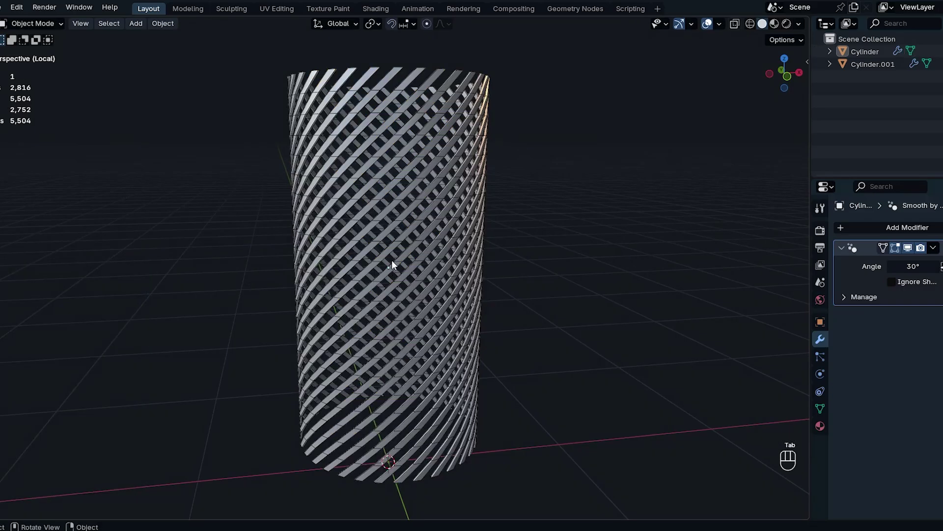
middle_drag(392, 260, 415, 297)
key(KP_Divide)
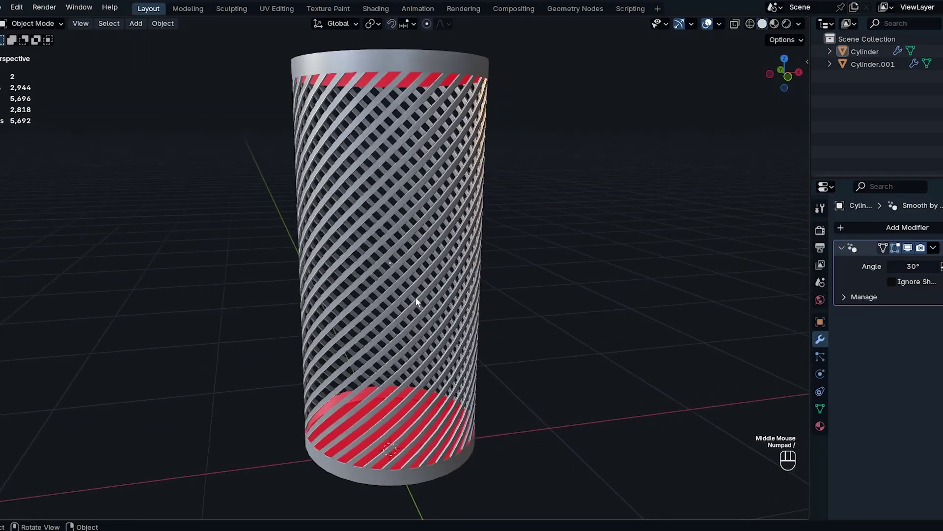
Isolate the end rings object and scale all its geometry by about 1.088 in X and Y only
click(520, 269)
middle_drag(520, 269, 413, 204)
click(414, 101)
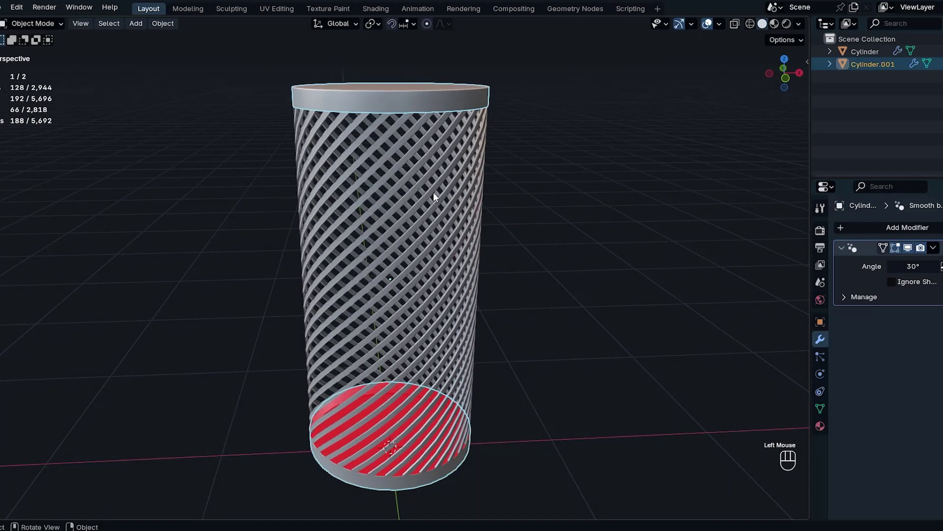
key(KP_Divide)
key(Tab)
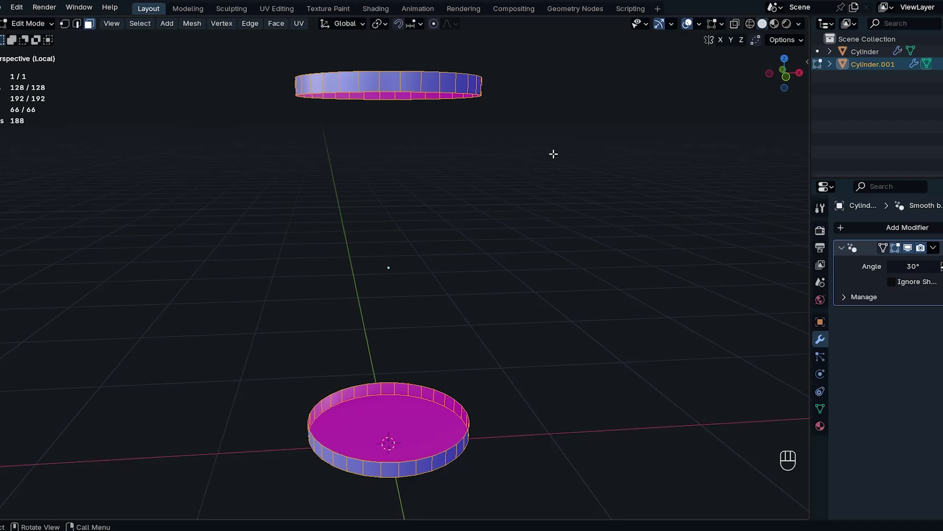
key(s)
key(shift+z)
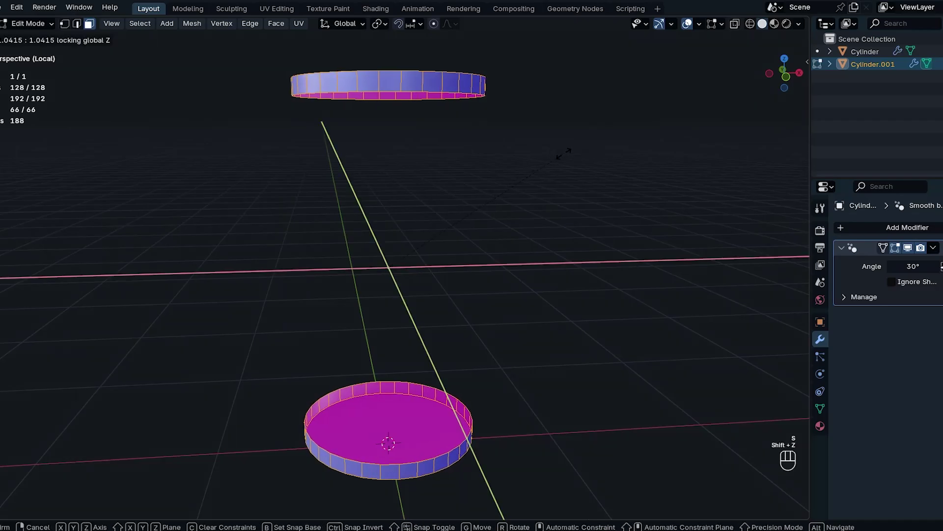
click(573, 152)
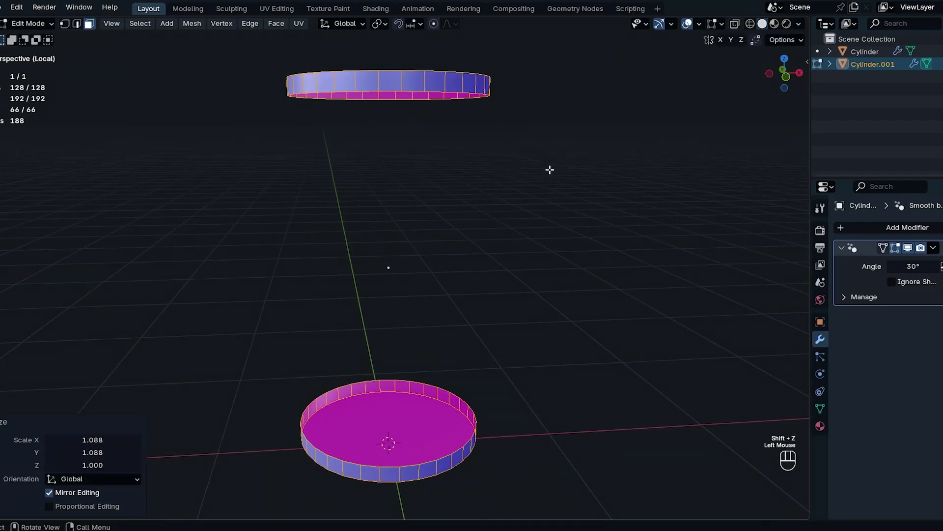
Select the open lower edge loop of the upper end ring and fill it with a face
key(ctrl+Tab)
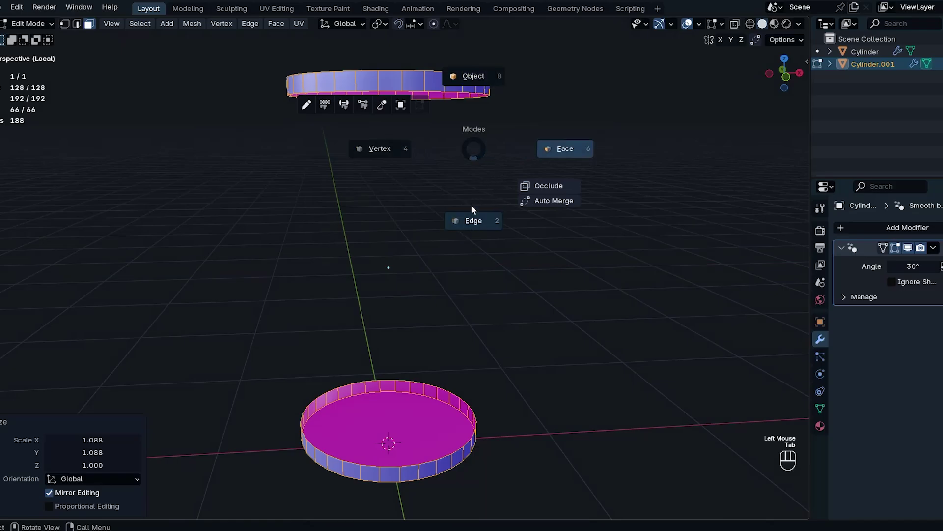
click(471, 207)
click(472, 105)
middle_drag(472, 106, 479, 90)
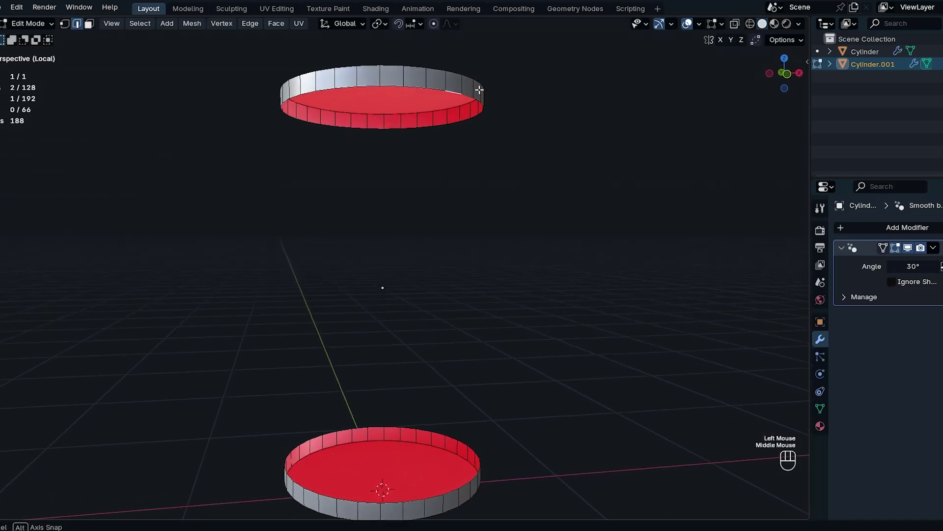
alt+click(456, 93)
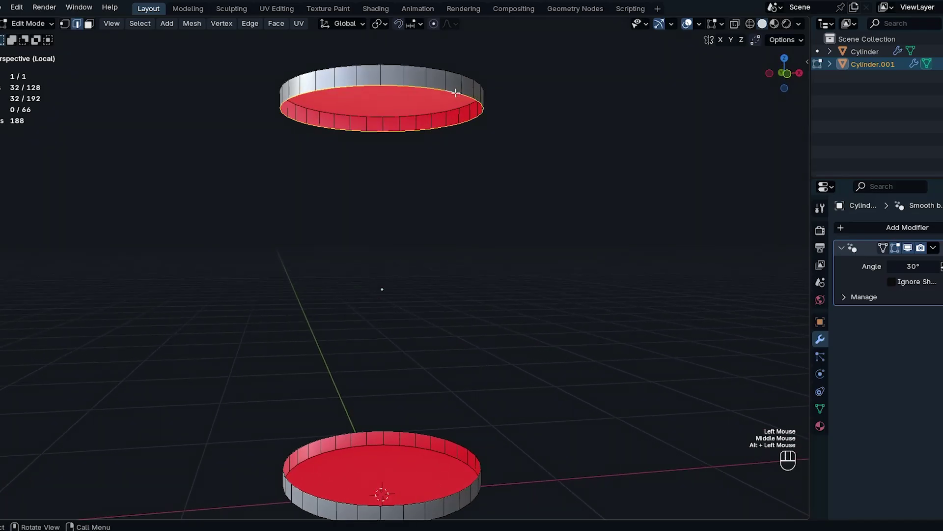
key(f)
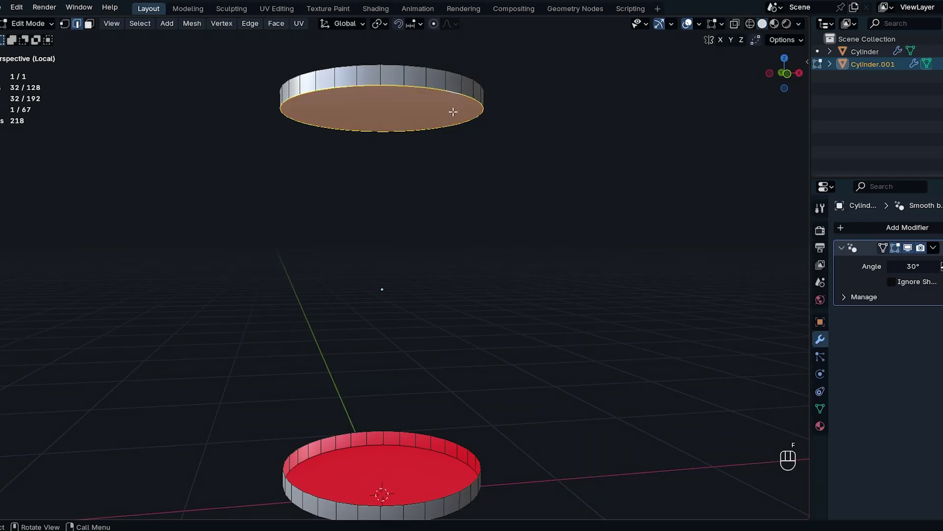
Select the open upper edge loop of the lower end ring and fill it with a face
middle_drag(438, 105, 419, 98)
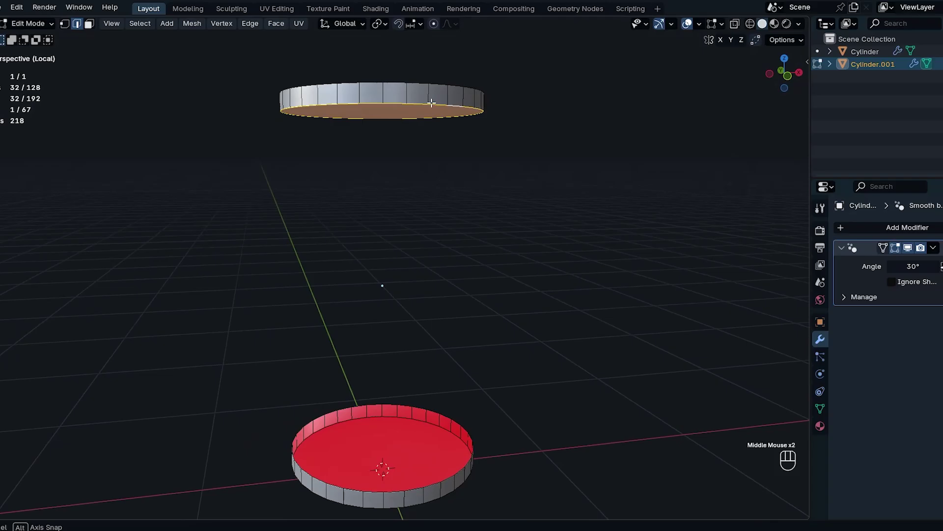
alt+click(421, 407)
alt+click(421, 408)
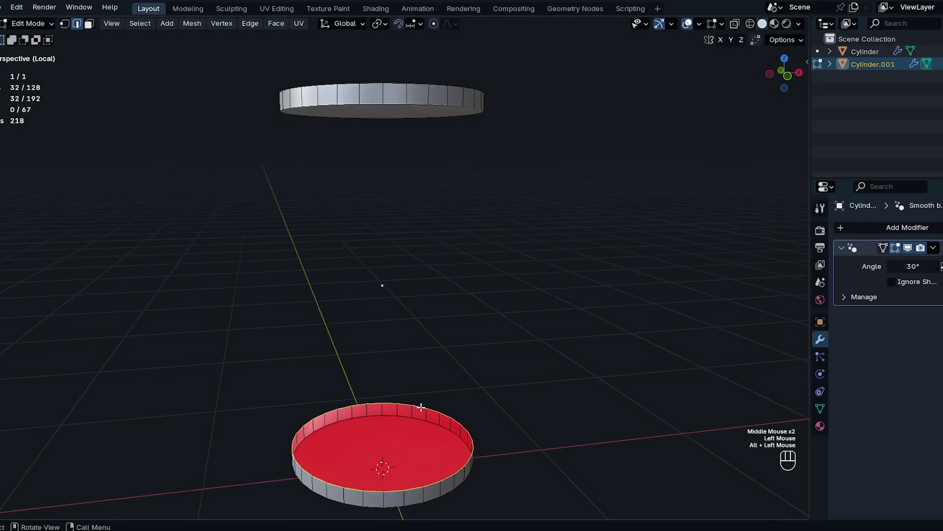
key(f)
Inset the upper cap's underside face by about 0.131 m and extrude it about 1.447 m toward the lower cap
key(Tab)
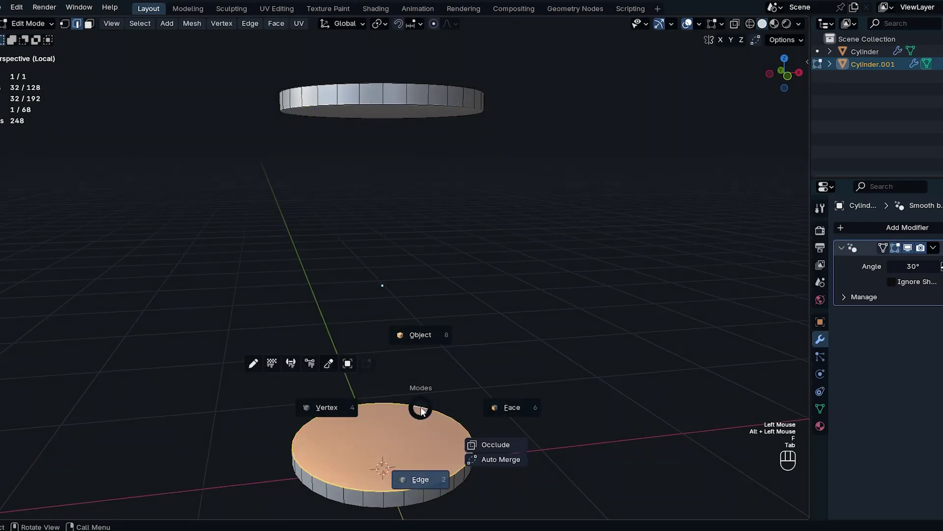
click(395, 122)
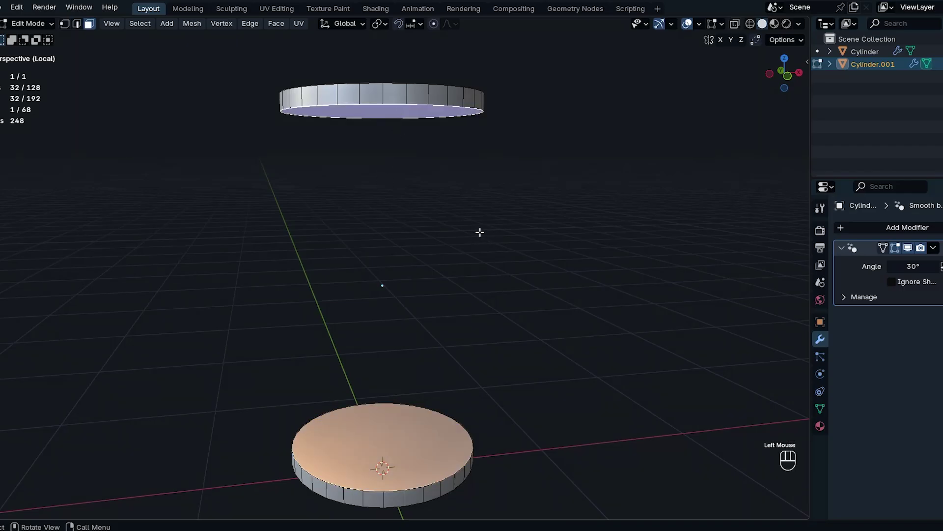
key(i)
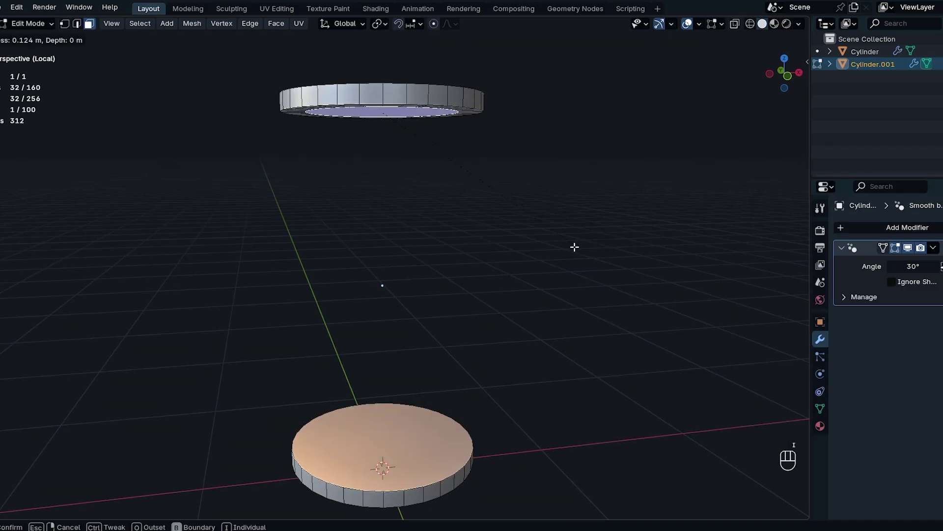
click(575, 246)
key(e)
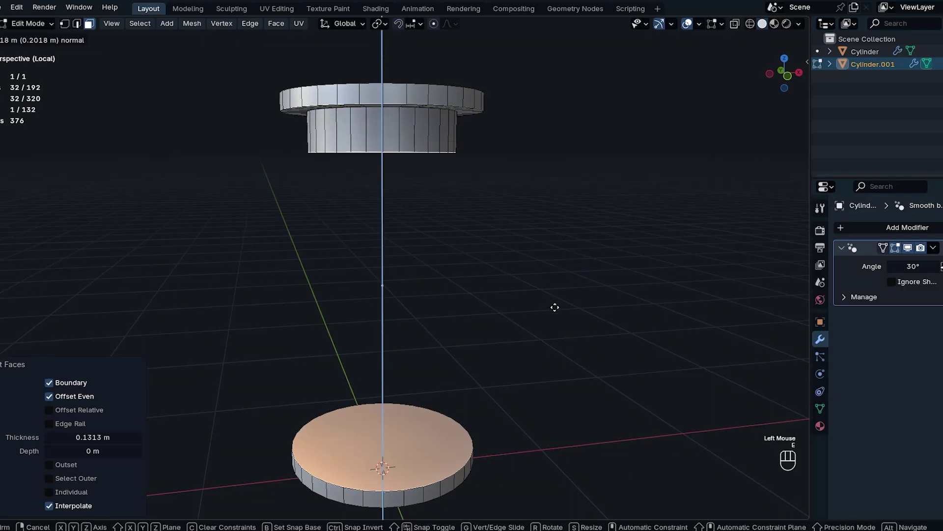
click(506, 22)
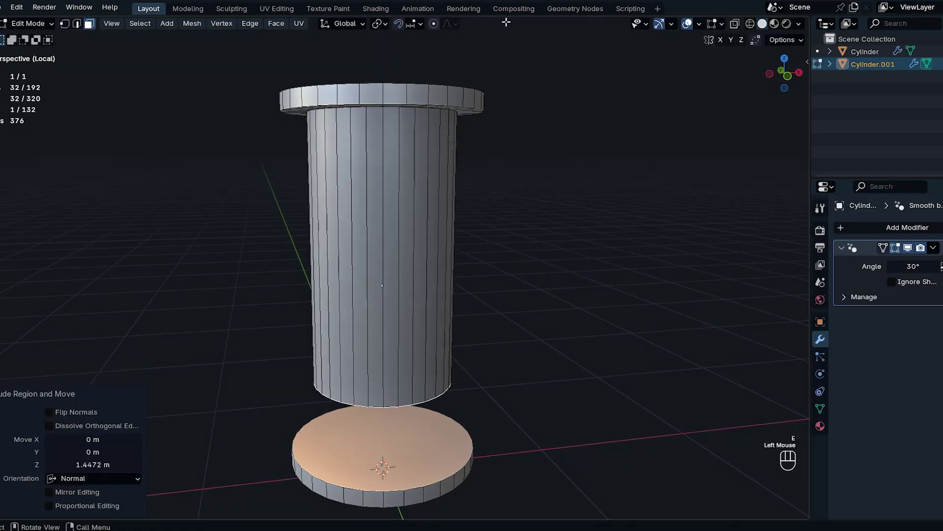
Inset the lower cap's top face by about 0.065 m and extrude it about 0.331 m up toward the core
shift+middle_drag(415, 406, 459, 261)
click(438, 328)
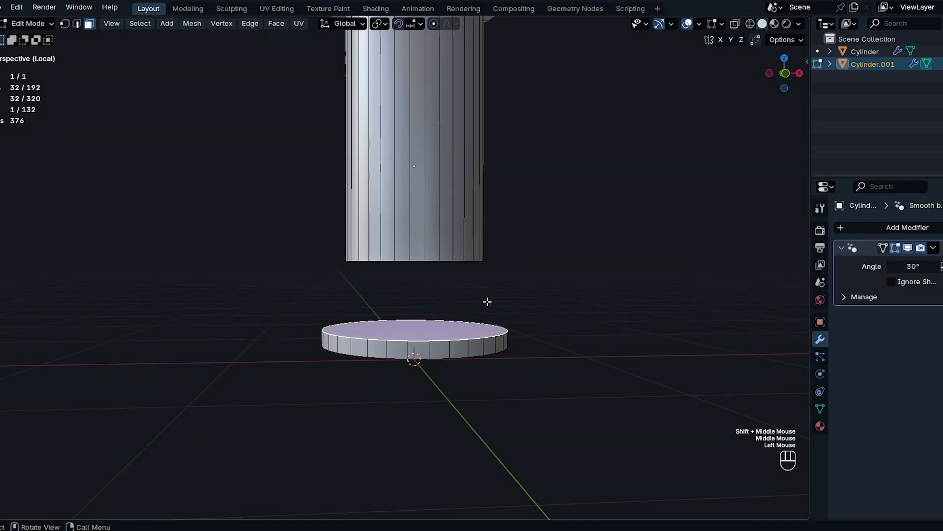
key(i)
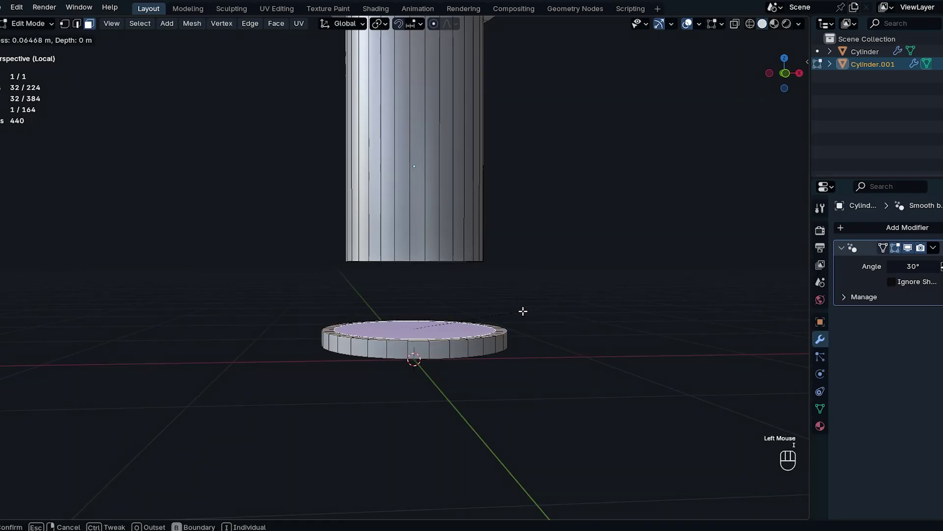
click(523, 311)
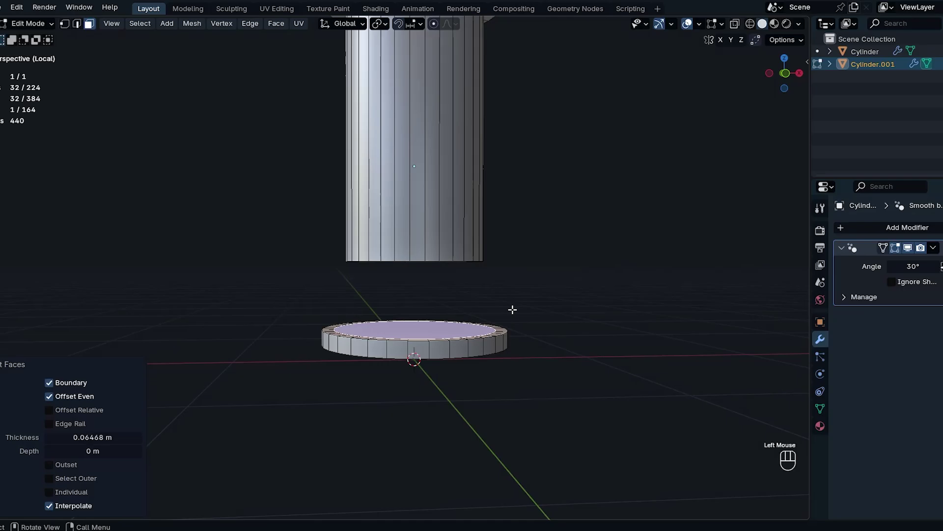
key(e)
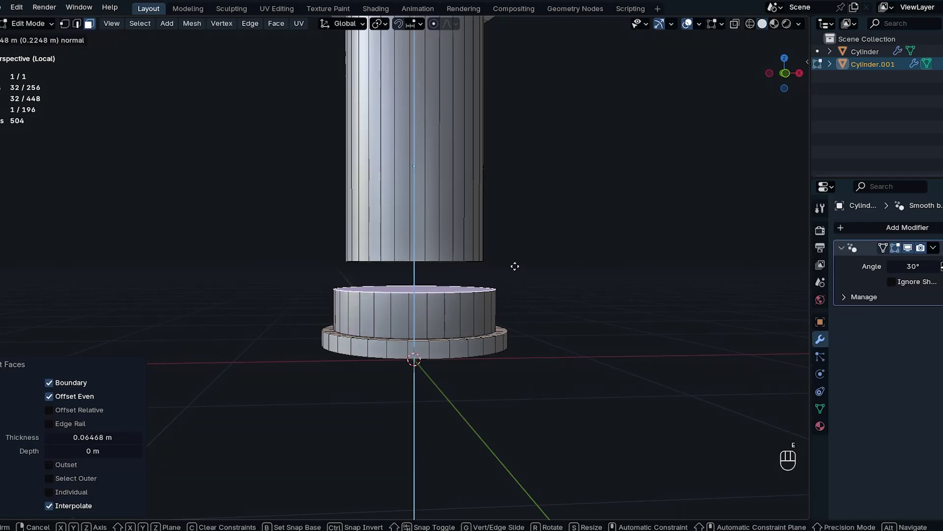
click(515, 250)
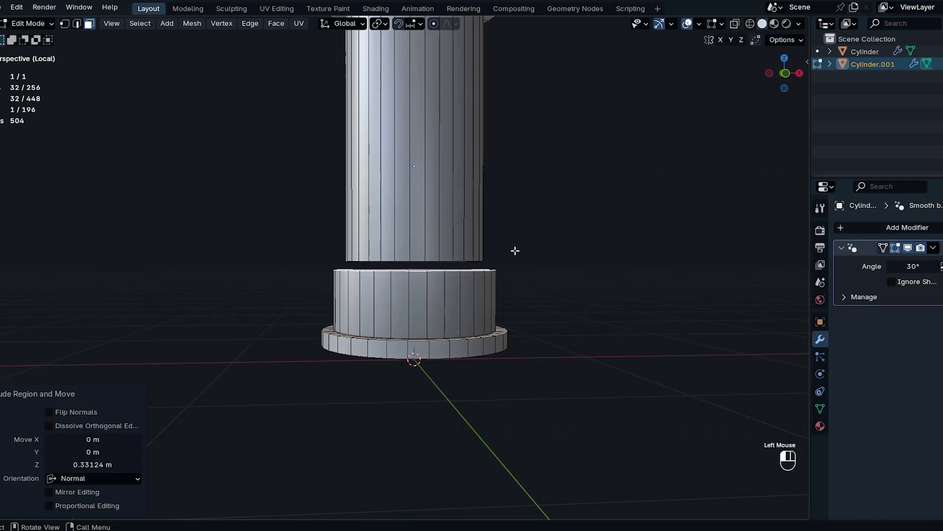
Delete the top face of the lower cap's raised block and the core's facing underside face
scroll(354, 288, up, 2)
middle_drag(433, 250, 437, 268)
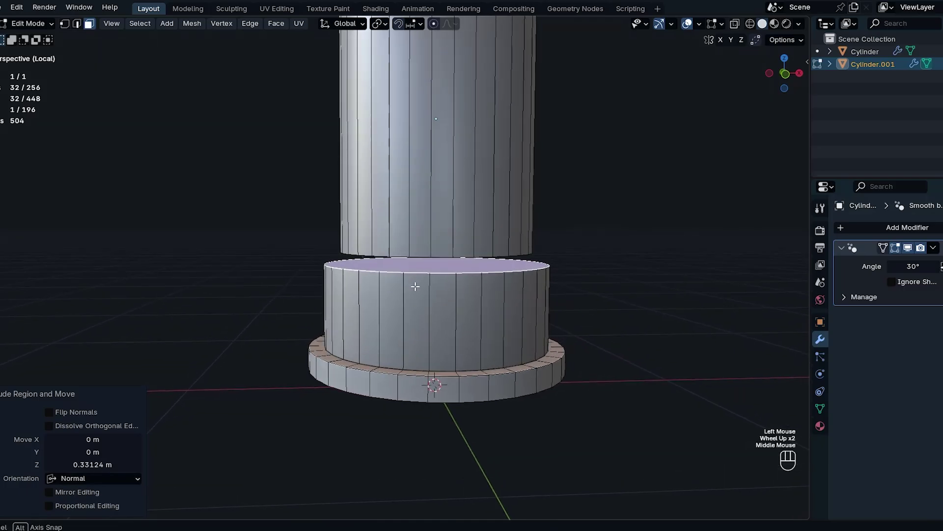
key(x)
click(436, 267)
middle_drag(436, 267, 474, 211)
click(476, 192)
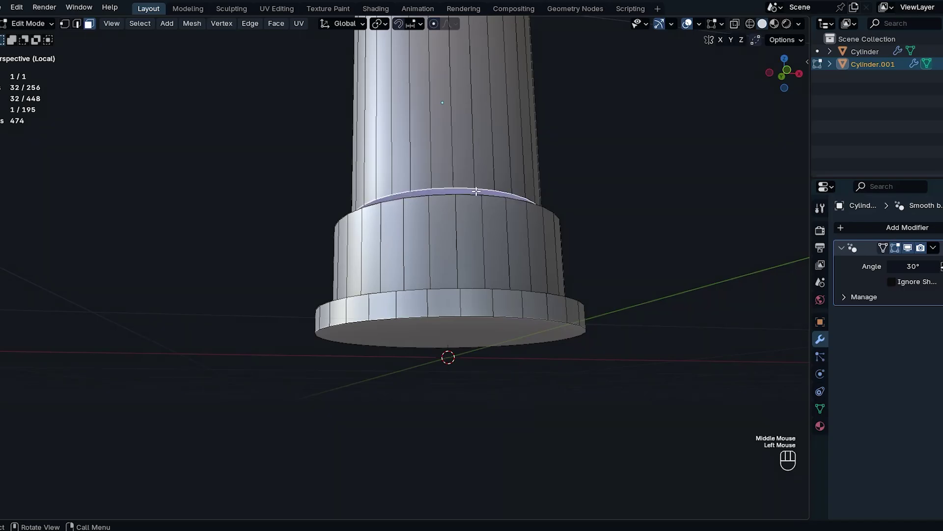
key(x)
click(480, 192)
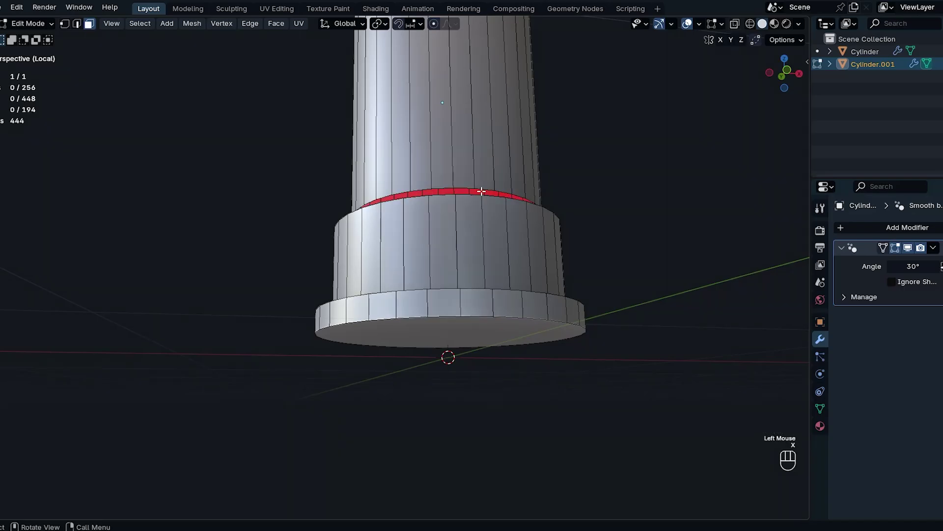
Select the open edge loops of the core and the raised block and join them with LoopTools Bridge
key(Tab)
click(480, 264)
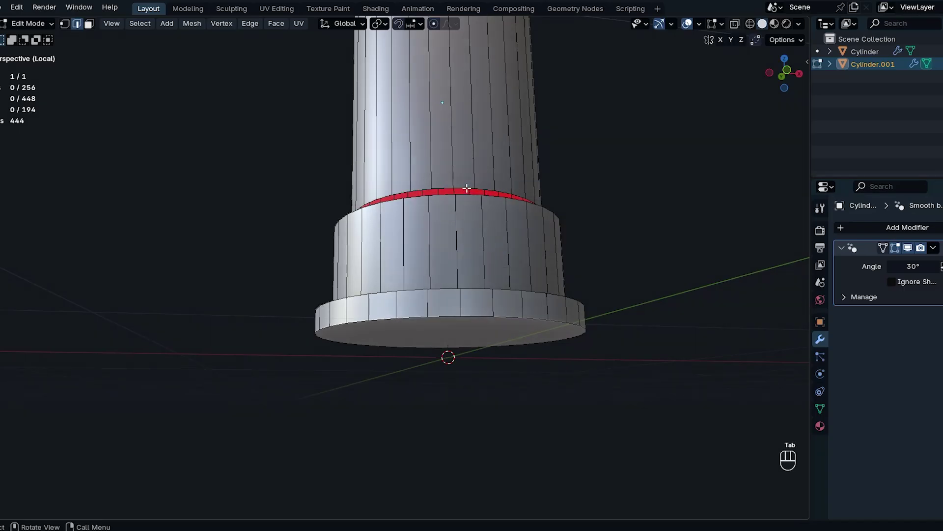
alt+click(467, 189)
alt+shift+click(466, 198)
middle_drag(466, 198, 594, 238)
right_click(622, 187)
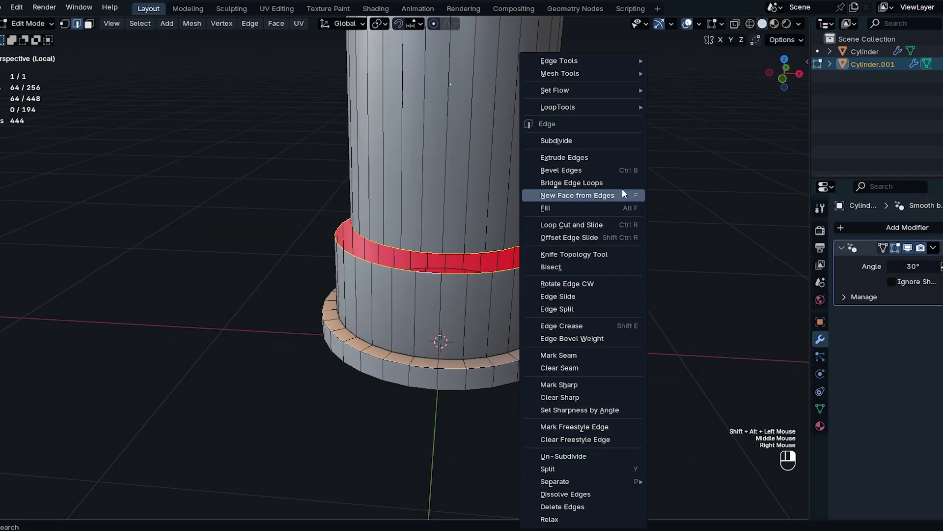
mouse_move(599, 109)
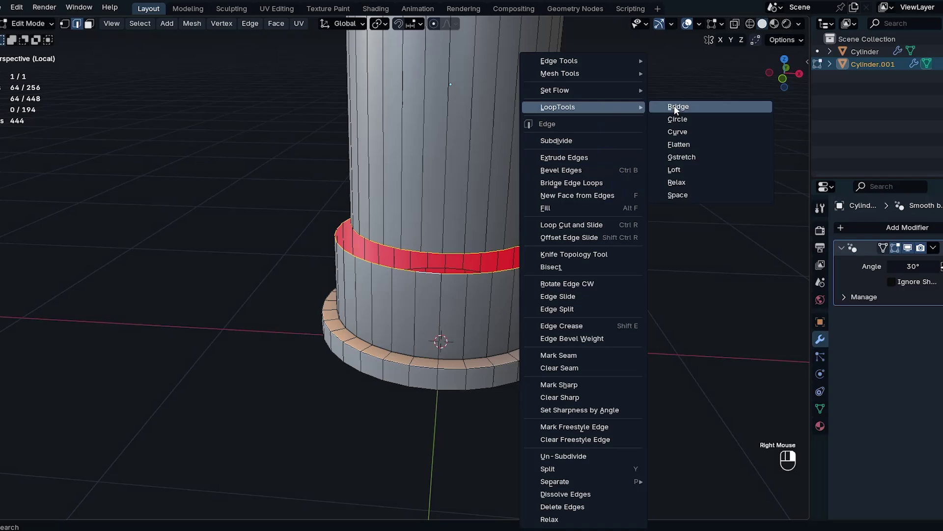
click(674, 105)
Bevel the raised block's upper outer edge loop with two segments, about 0.011 m wide
middle_drag(449, 285, 434, 333)
key(Tab)
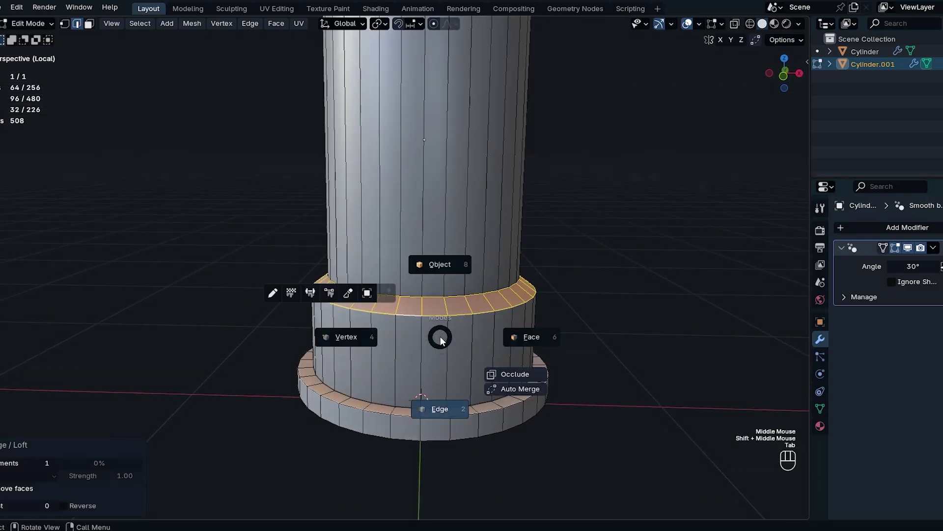
click(461, 410)
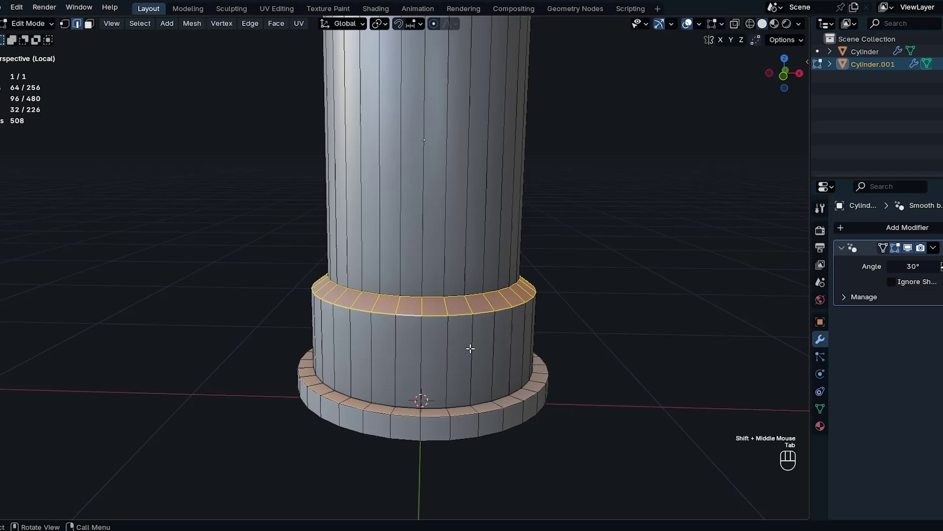
click(462, 315)
alt+click(461, 315)
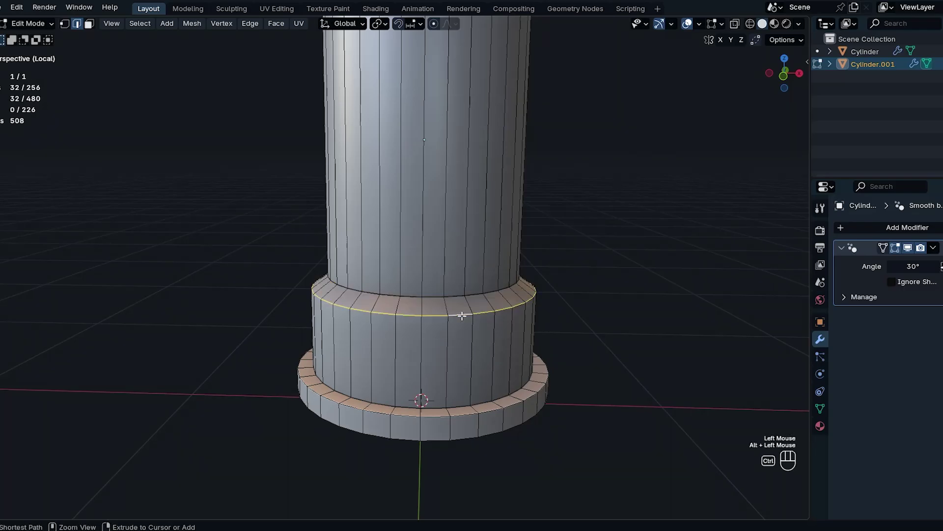
key(ctrl+b)
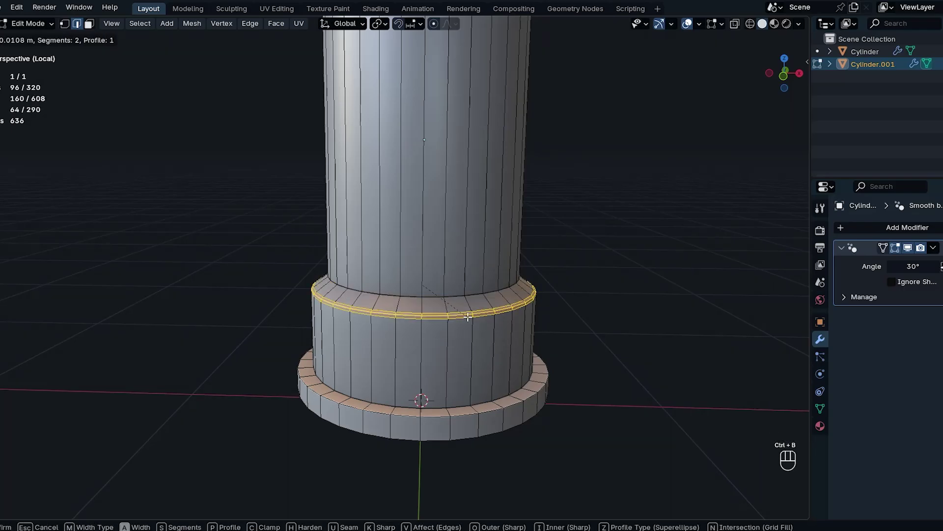
click(467, 317)
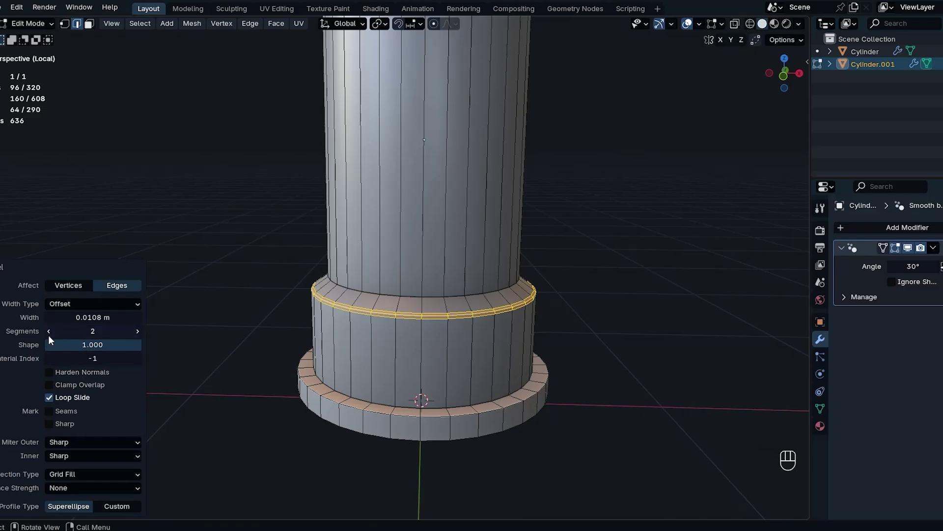
Bevel the lower cap's upper and bottom outer rims with two segments each, the bottom one about 0.022 m wide
click(437, 418)
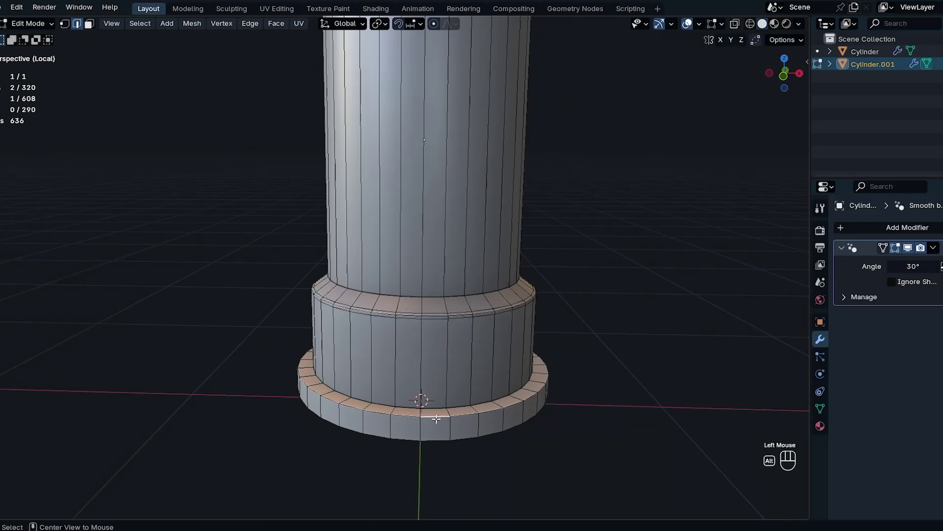
alt+click(437, 419)
key(ctrl+b)
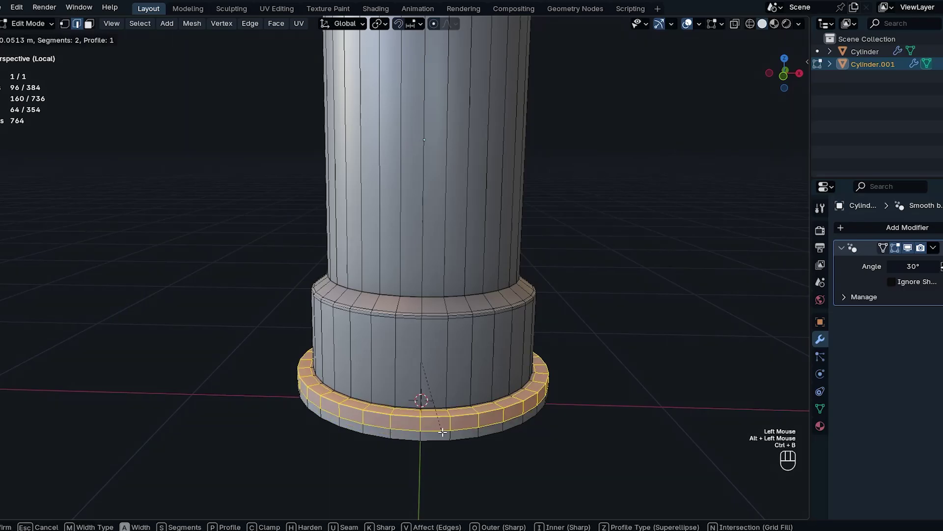
click(443, 430)
click(443, 440)
alt+click(442, 441)
key(ctrl+b)
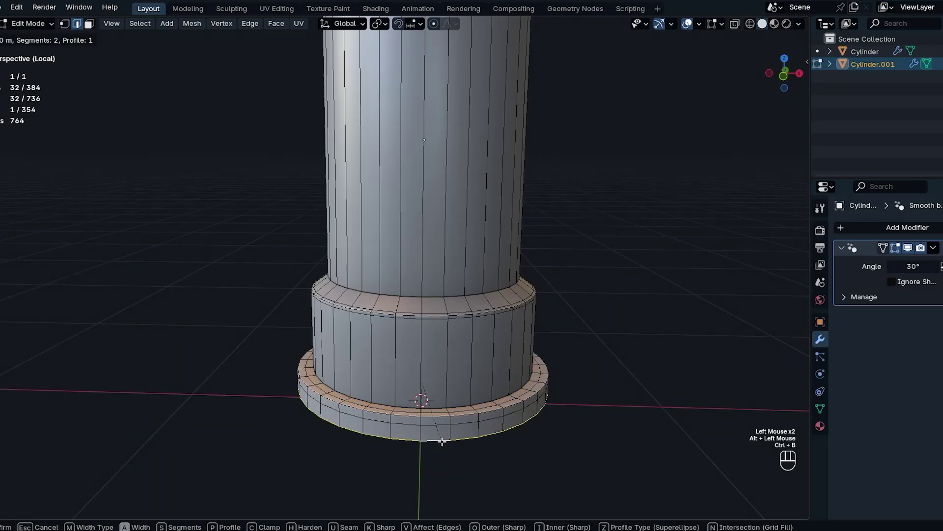
click(455, 444)
Bevel the upper cap's lower outer rim with two segments, about 0.025 m wide
shift+middle_drag(455, 444, 461, 263)
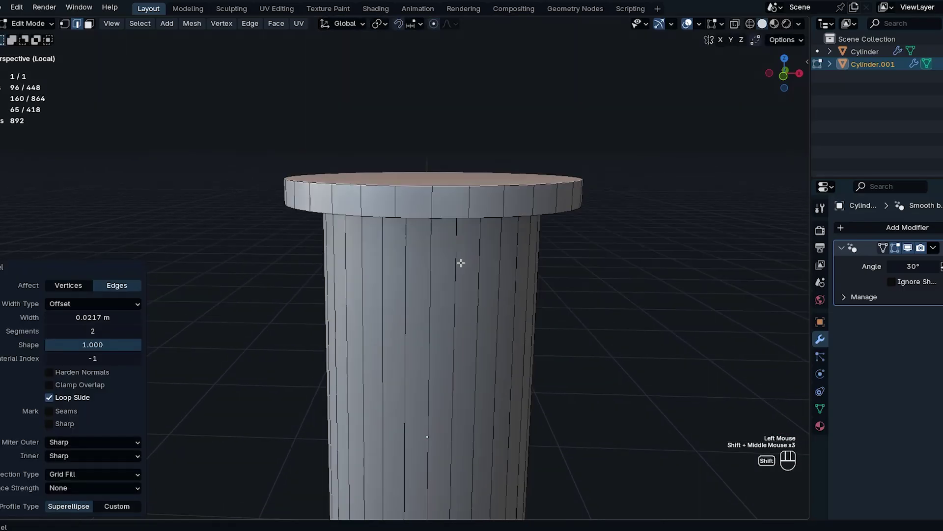
click(453, 217)
alt+click(453, 216)
key(ctrl+b)
click(465, 221)
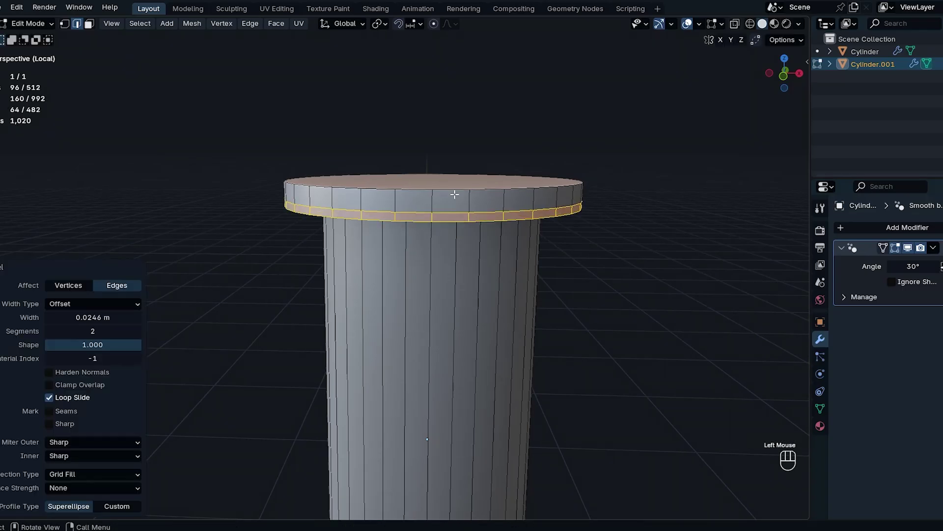
Inset the upper cap's top face by about 0.021 m and extrude it about 0.043 m upward
middle_drag(465, 221, 453, 188)
key(Tab)
click(479, 185)
click(479, 184)
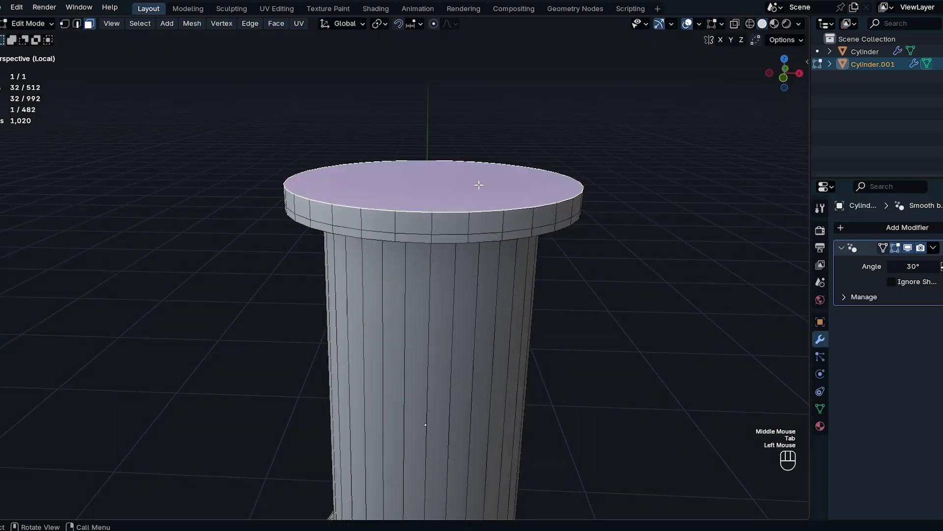
key(i)
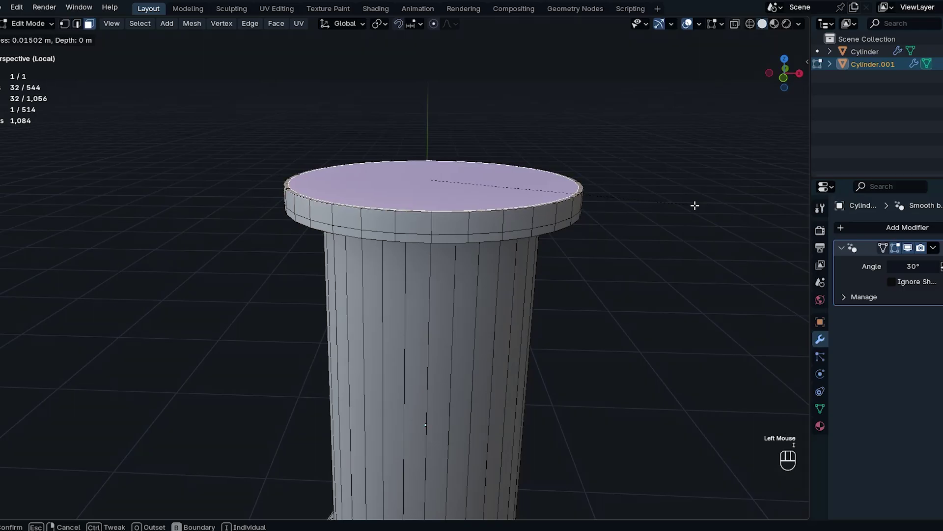
click(694, 206)
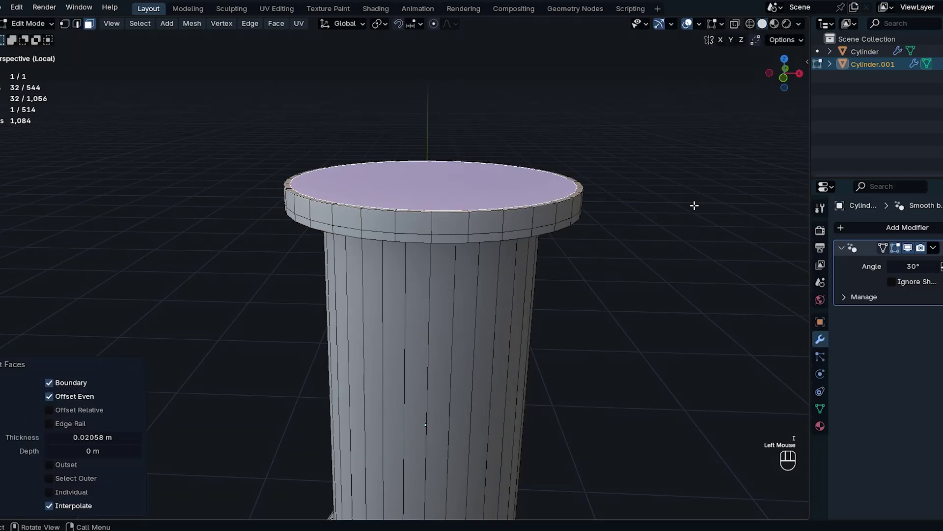
key(e)
click(666, 205)
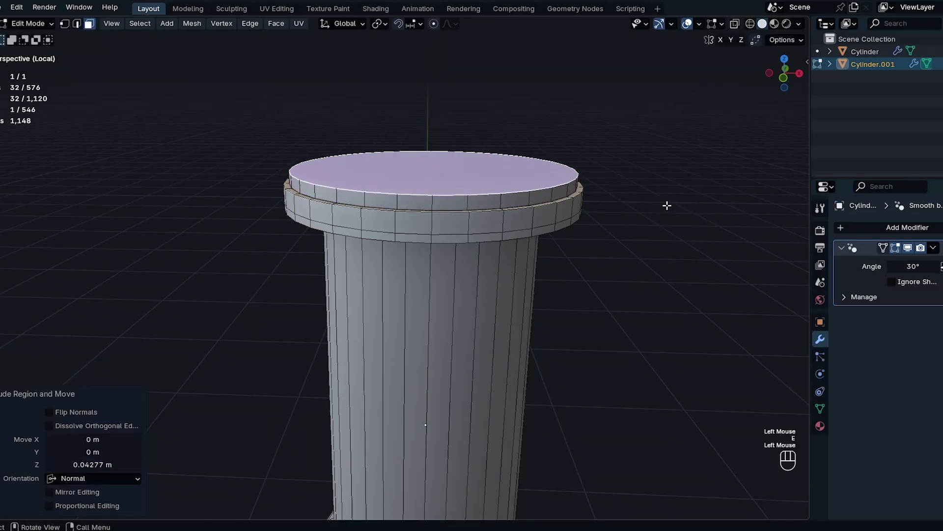
Inset the raised top face by about 0.032 m and extrude it about 0.019 m downward as a recess
key(i)
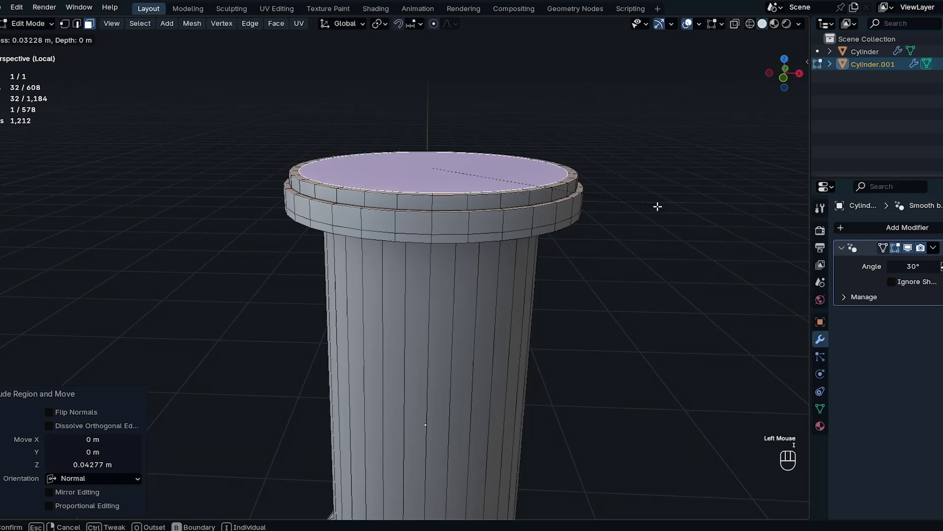
click(658, 206)
key(e)
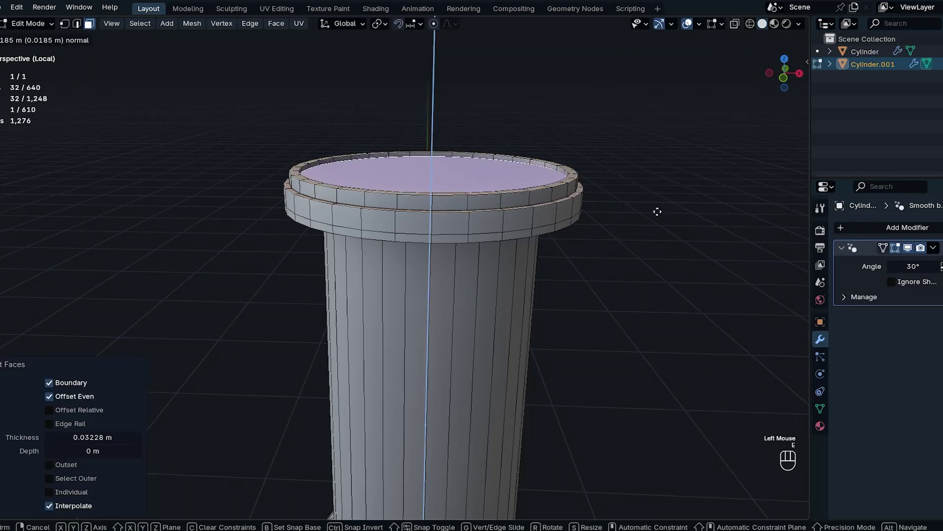
click(658, 212)
Inset the recessed face by about 0.019 m and extrude it about 0.09 m upward
key(i)
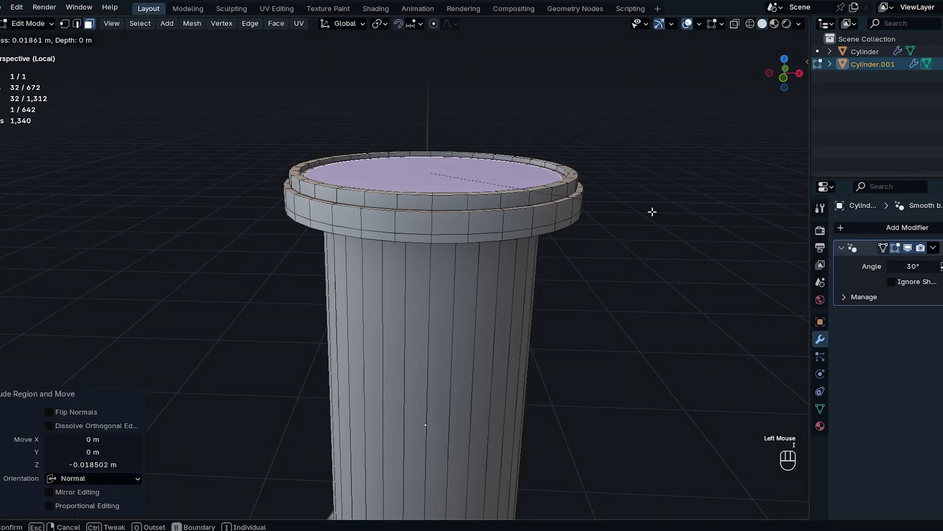
click(652, 211)
key(e)
click(650, 186)
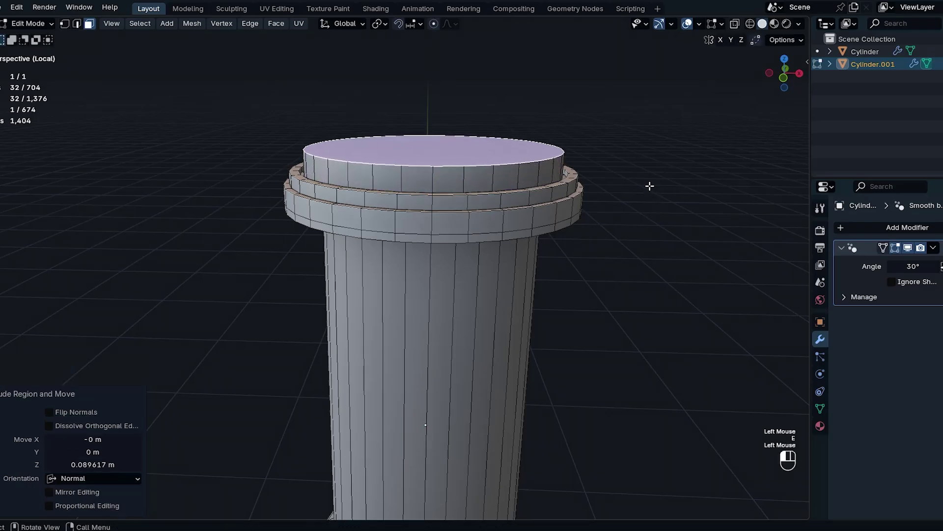
Bevel the outer edge loop of the topmost disc with two segments, about 0.015 m wide
key(Tab)
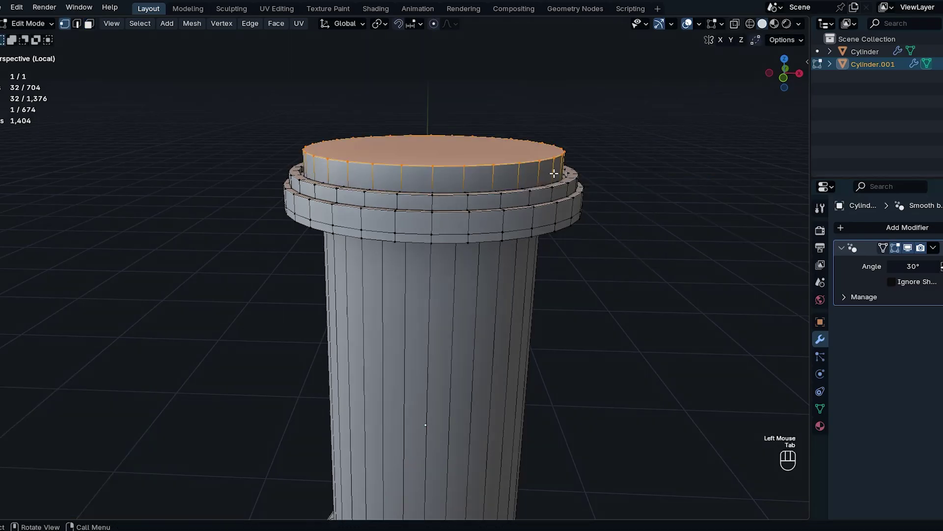
key(Tab)
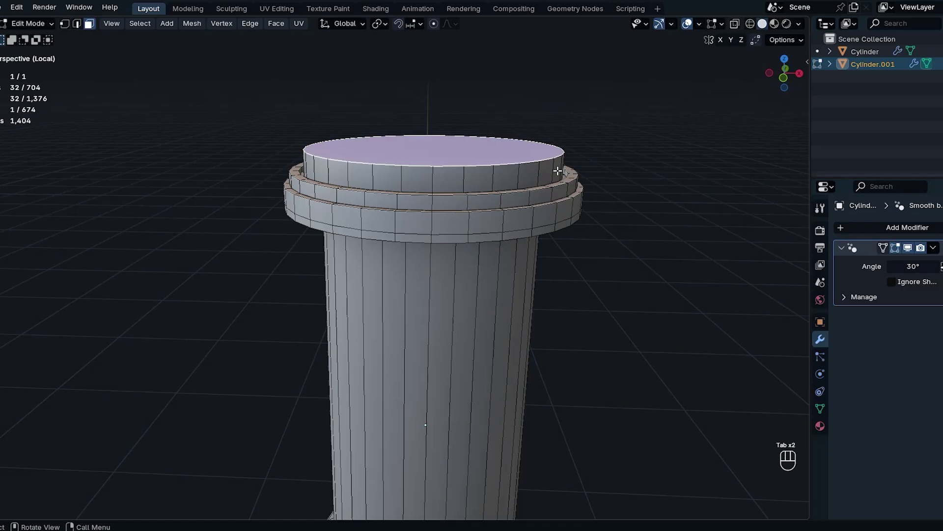
key(Tab)
click(512, 166)
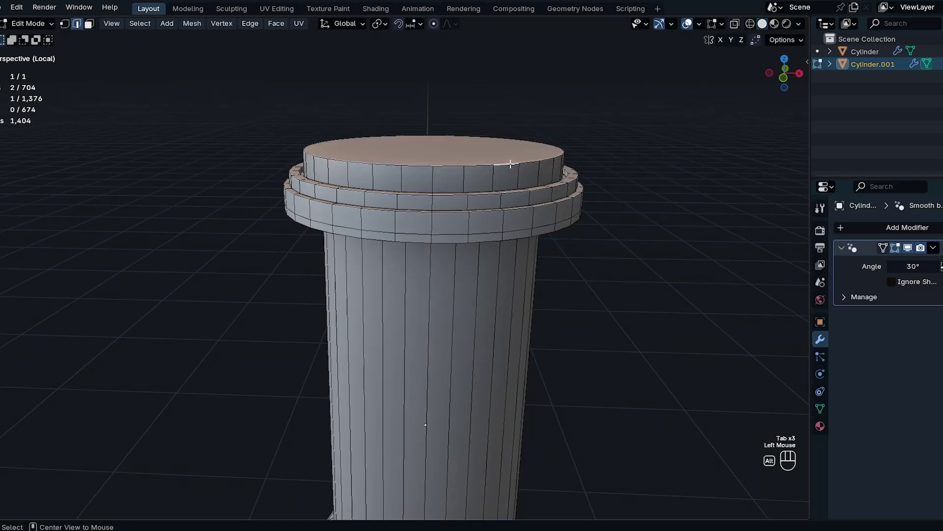
alt+click(511, 165)
key(ctrl+b)
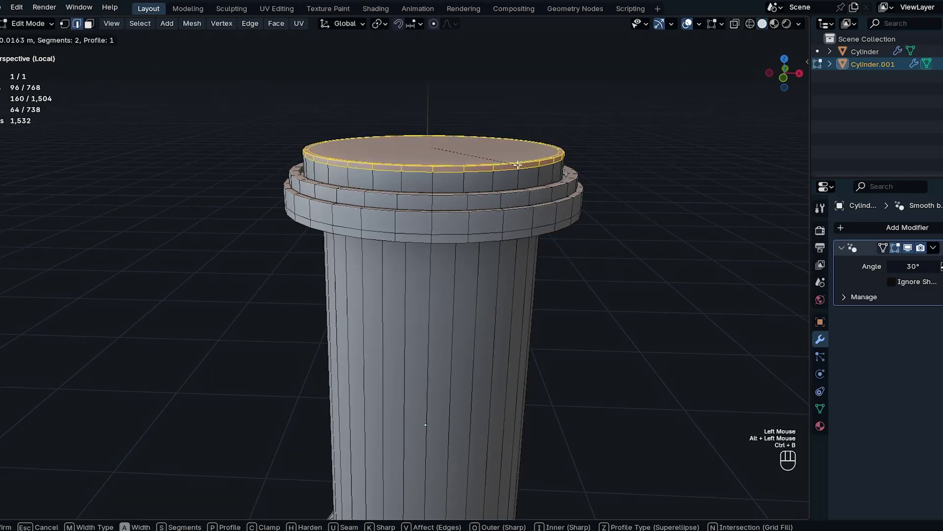
click(516, 167)
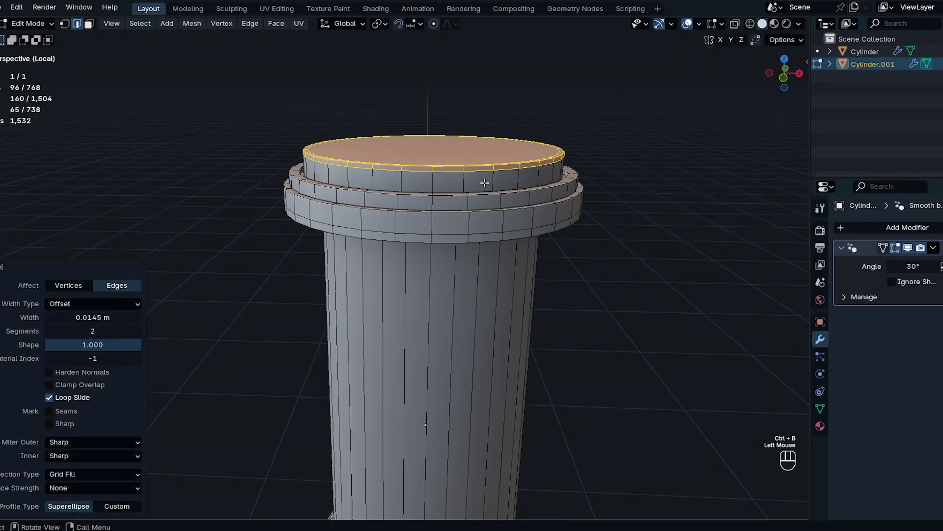
Bevel the middle ring's upper edge loop and the outer ring's upper and lower edge loops with two segments, about 0.007 m wide
click(449, 195)
alt+click(449, 195)
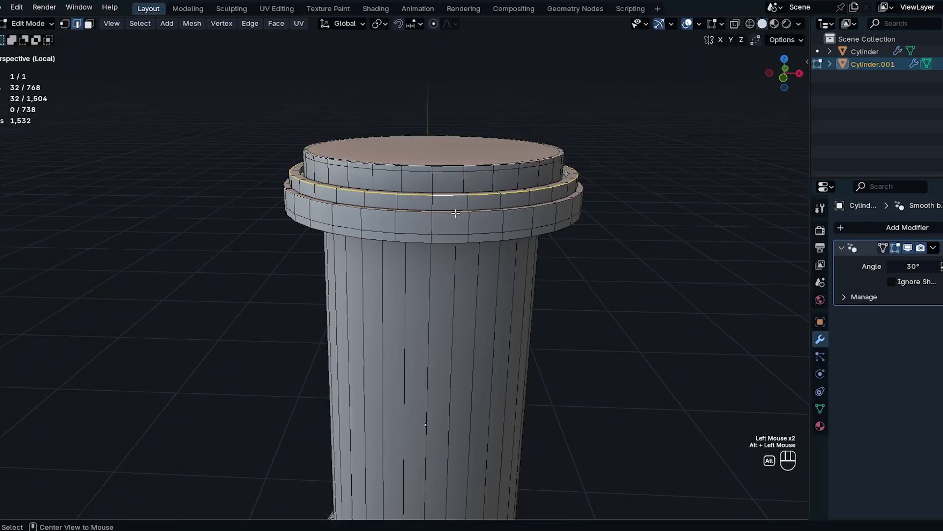
alt+shift+click(455, 212)
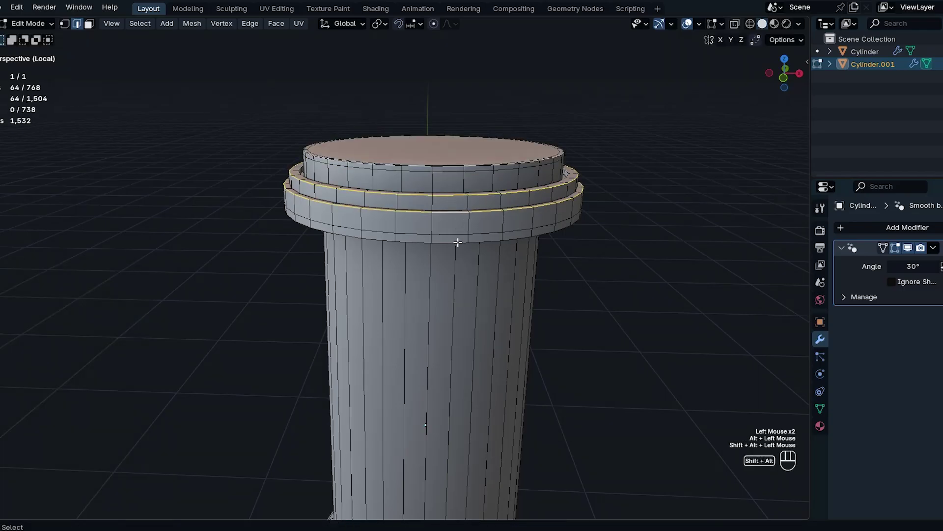
alt+shift+click(460, 244)
key(ctrl+b)
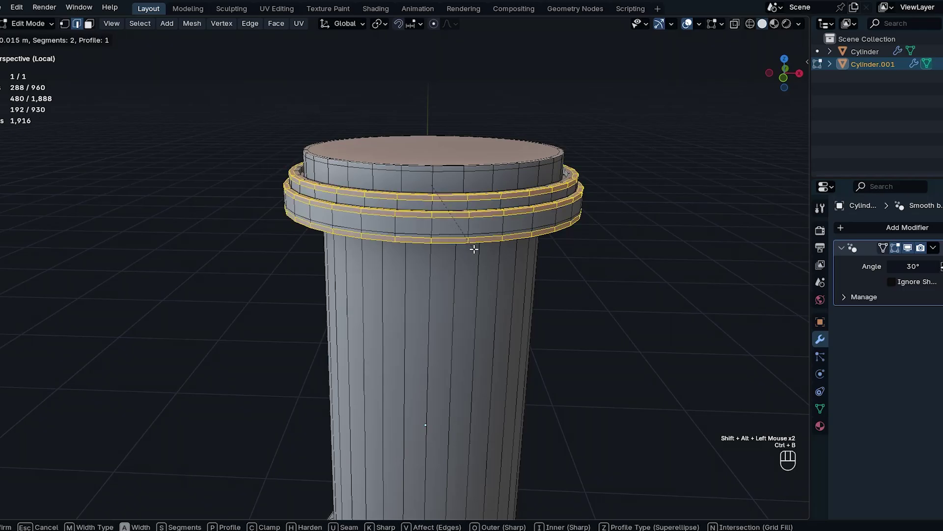
click(470, 249)
middle_drag(470, 249, 488, 234)
Select the two side face loops of the topmost disc and scale them uniformly to about 1.018
key(Tab)
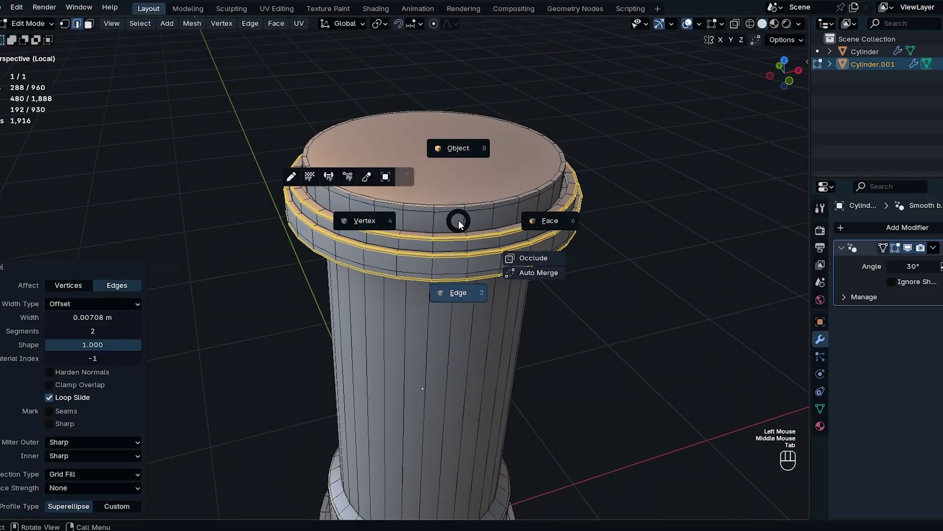
click(496, 223)
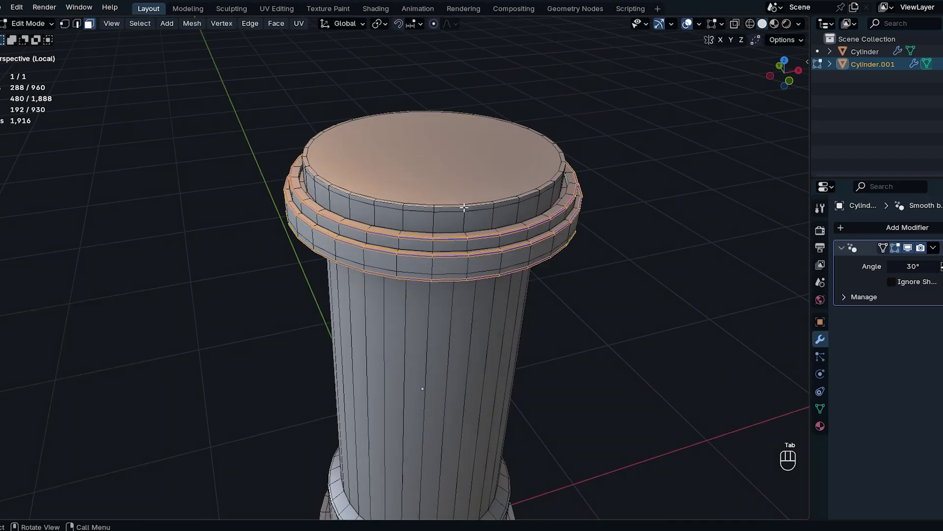
alt+click(464, 209)
alt+shift+click(465, 220)
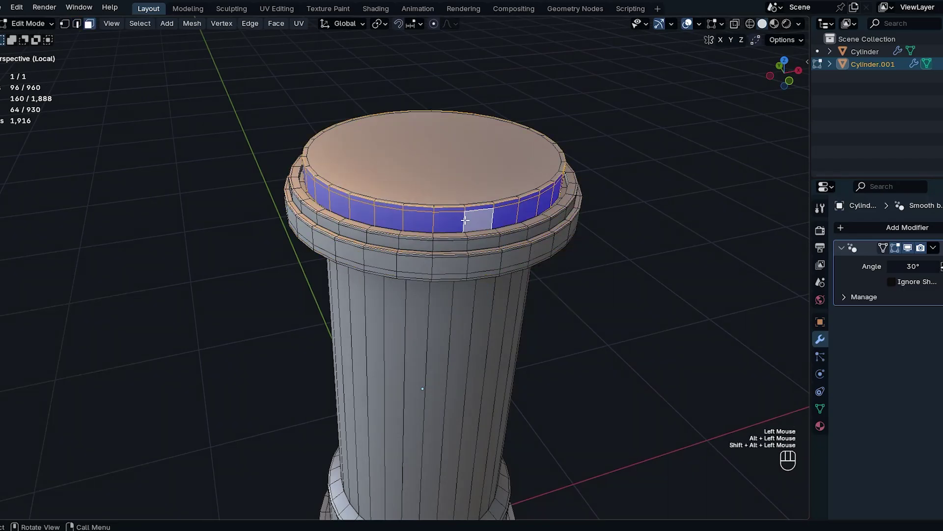
key(s)
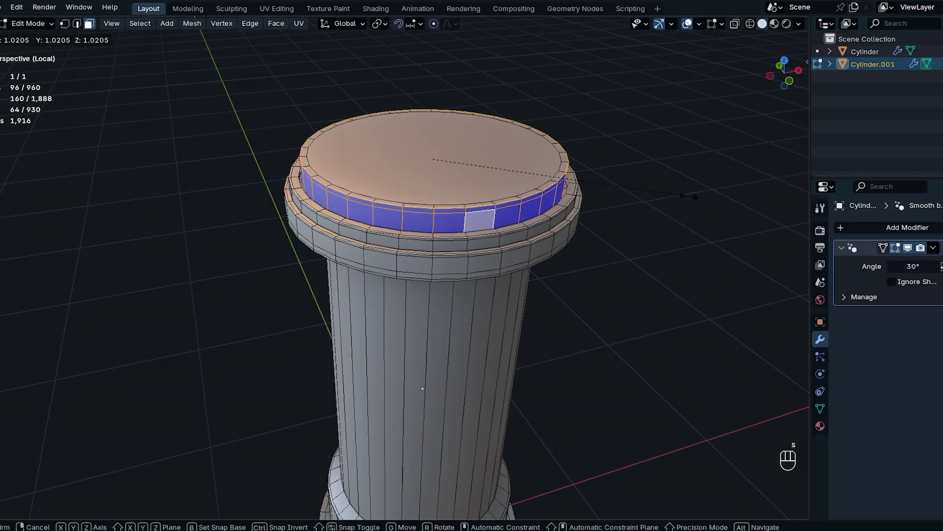
click(690, 197)
Return to Object Mode and add a Catmull-Clark subdivision to the cap object with a viewport level of 2
key(Tab)
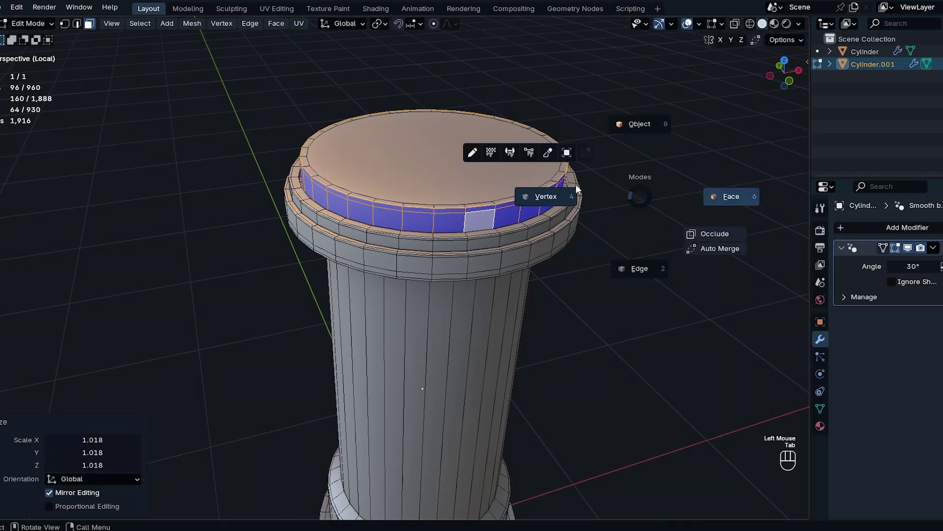
click(638, 123)
shift+middle_drag(515, 254, 456, 252)
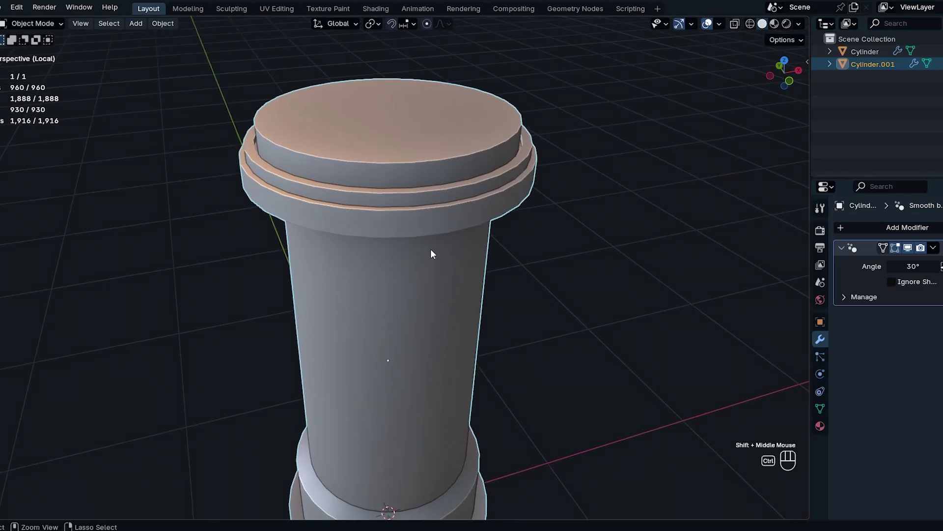
key(ctrl+1)
middle_drag(432, 254, 402, 295)
scroll(466, 242, down, 2)
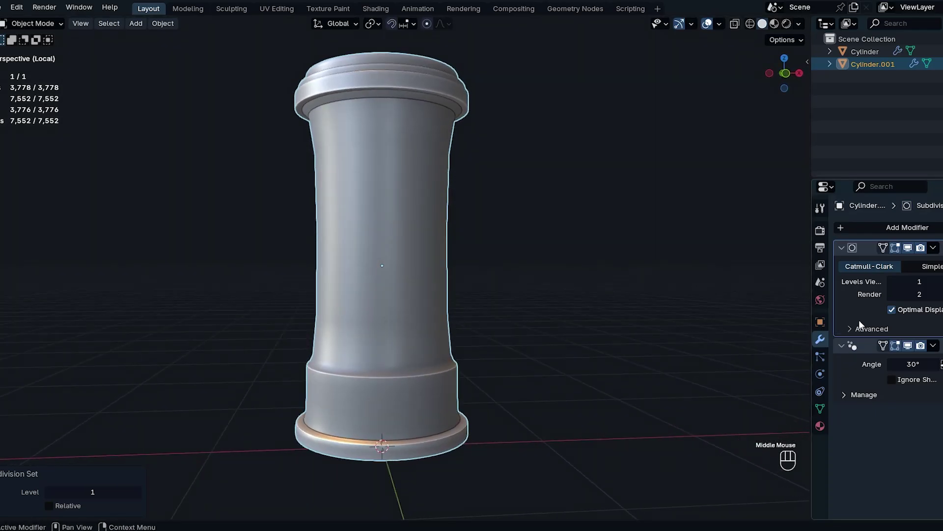
click(941, 281)
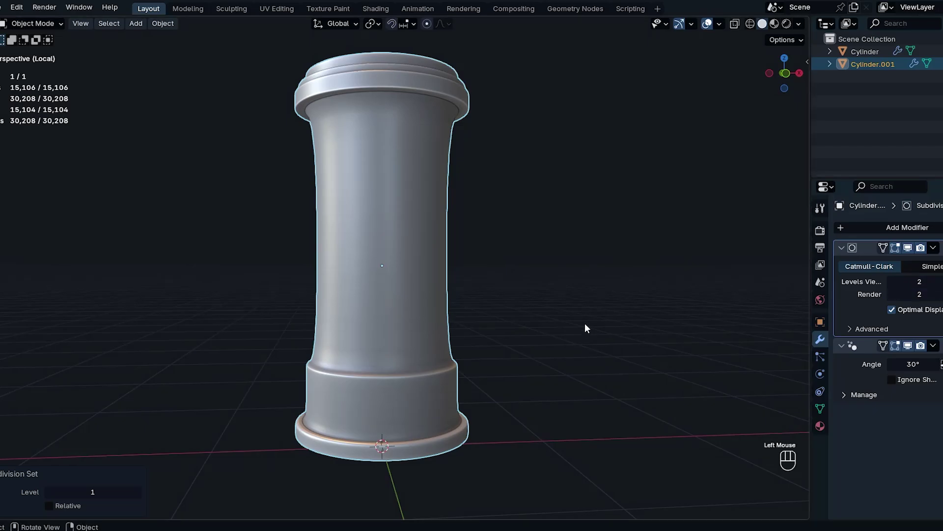
Exit local view to show the diagonal lattice body together with the end caps and inspect the assembly
key(KP_Divide)
middle_drag(572, 322, 526, 273)
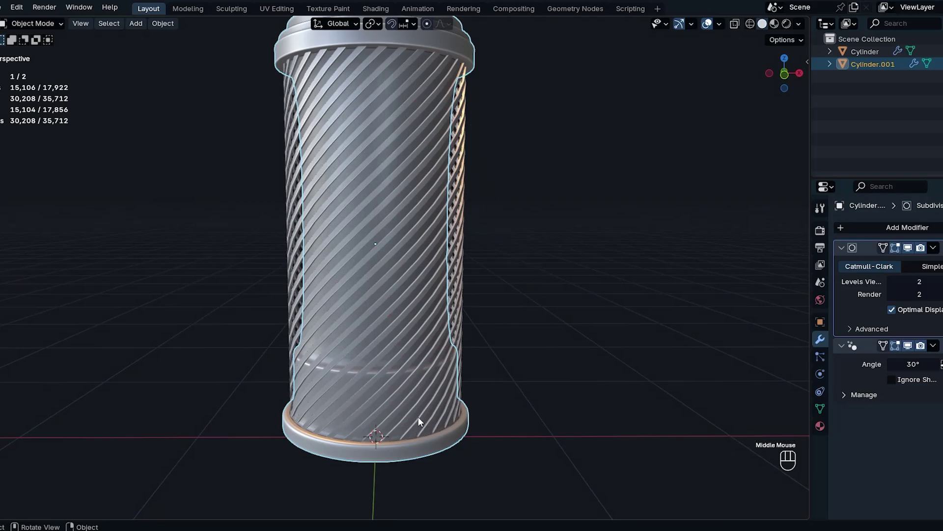
mouse_move(419, 422)
middle_down()
mouse_move(393, 392)
mouse_move(403, 385)
mouse_move(421, 407)
middle_up()
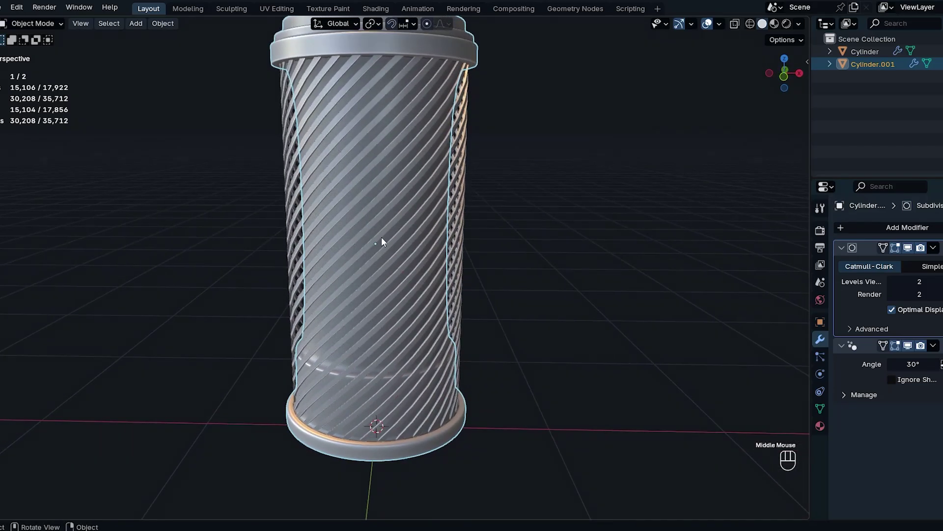
middle_drag(382, 241, 368, 140)
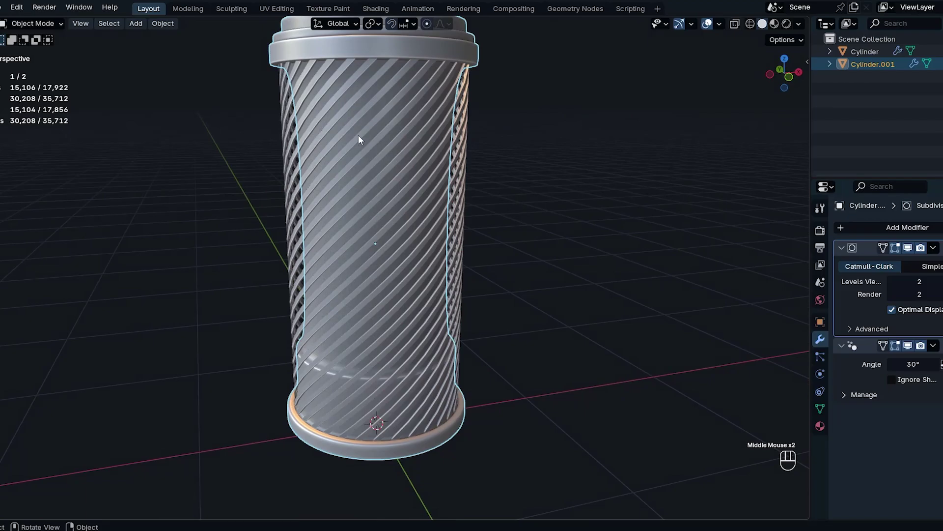
middle_drag(373, 196, 442, 229)
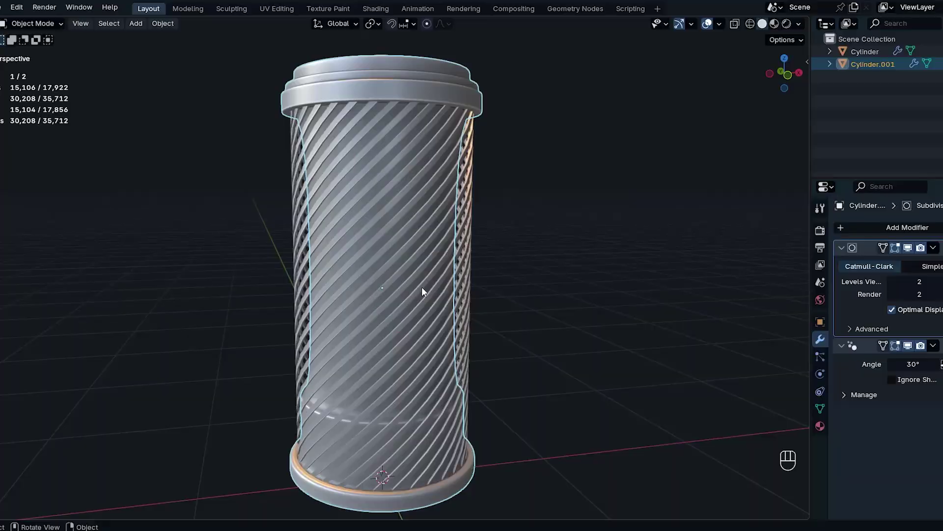